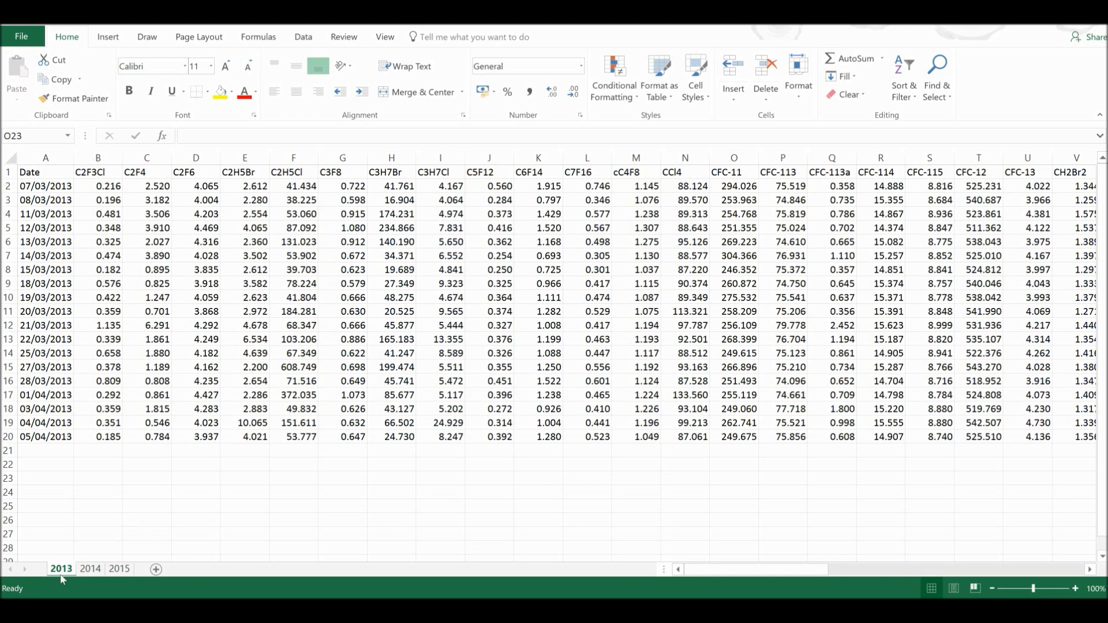
Review the data on the 2013, 2014 and 2015 sheets.
click(120, 569)
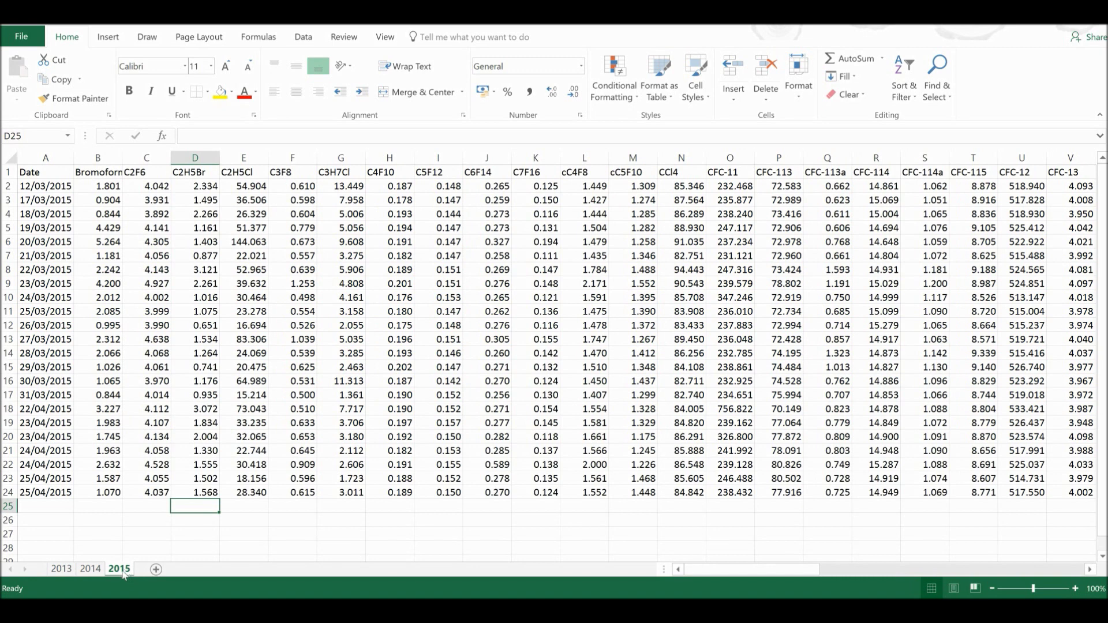
click(62, 570)
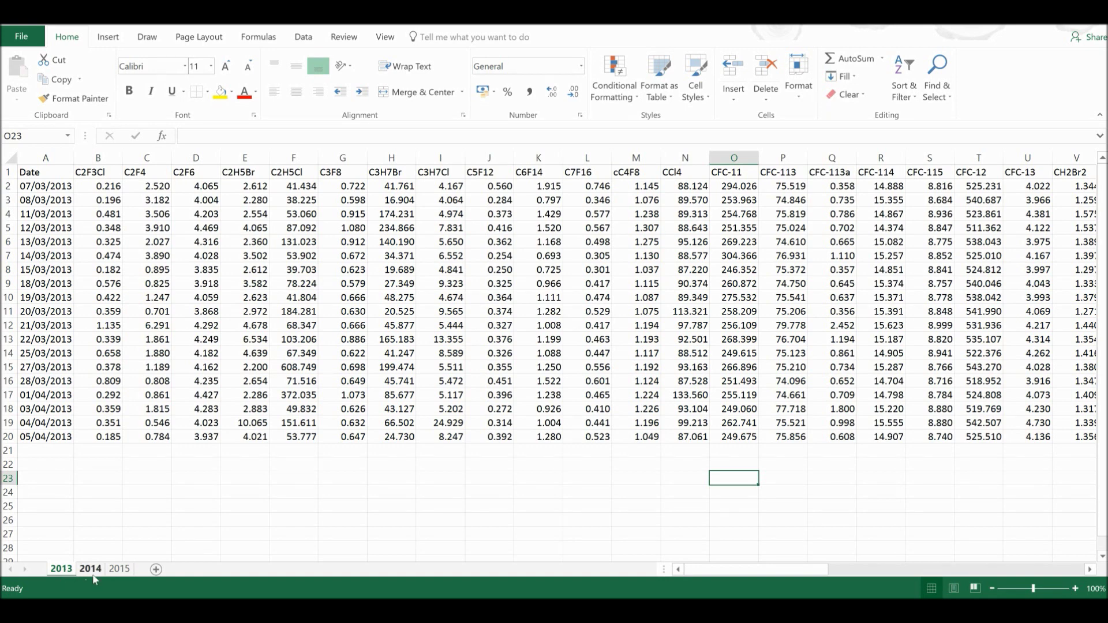
click(90, 570)
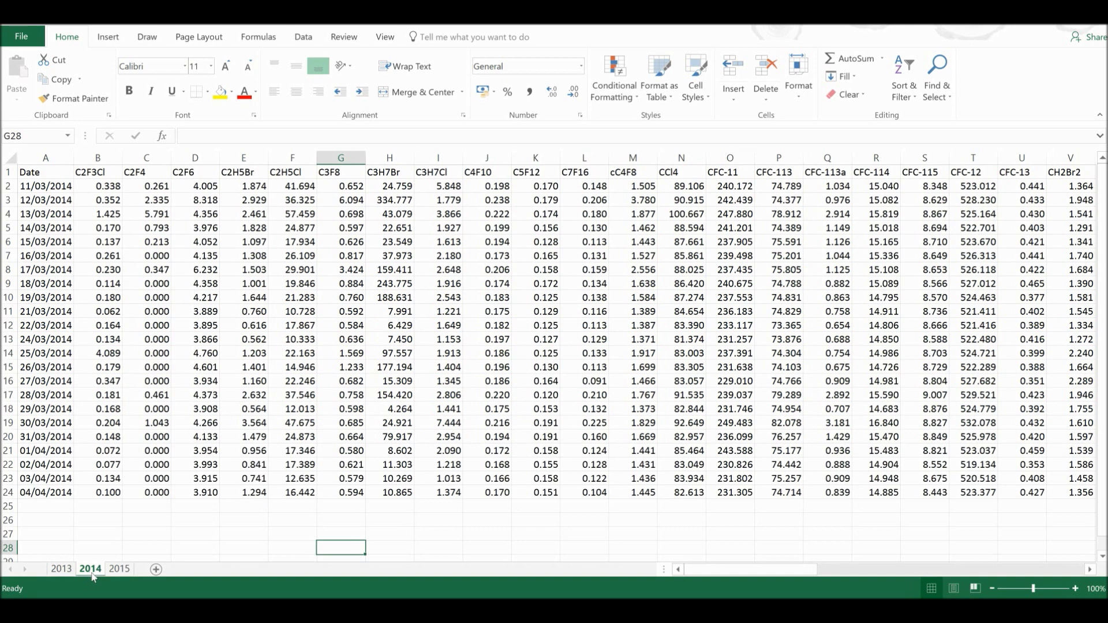
click(118, 570)
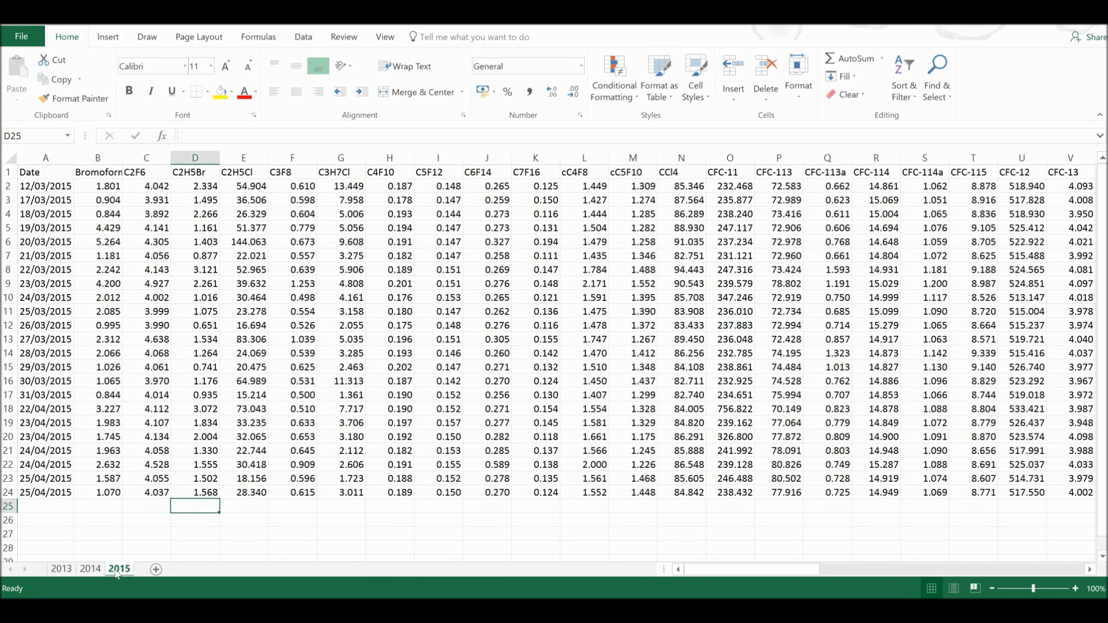
click(63, 571)
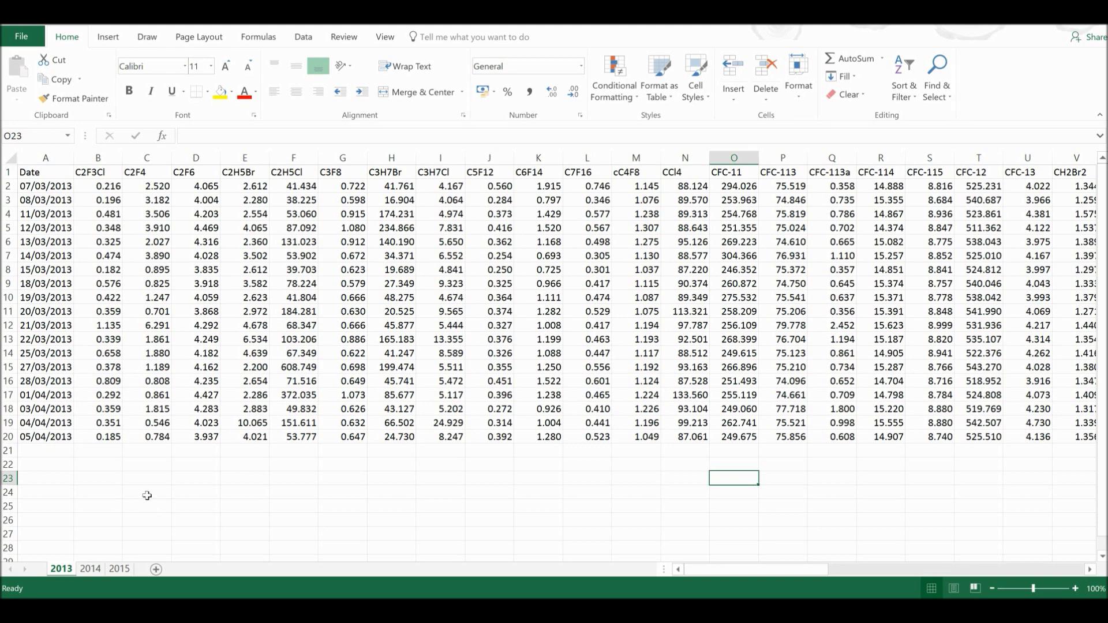
Convert the 2013 data into a table with headers named Year2013.
click(210, 243)
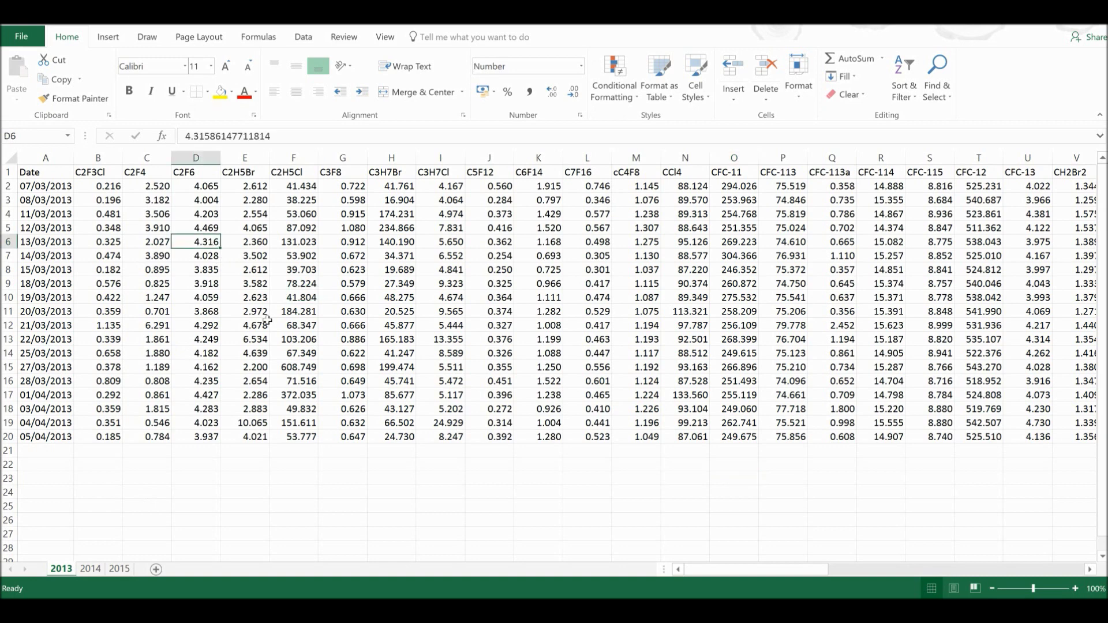
key(ctrl+t)
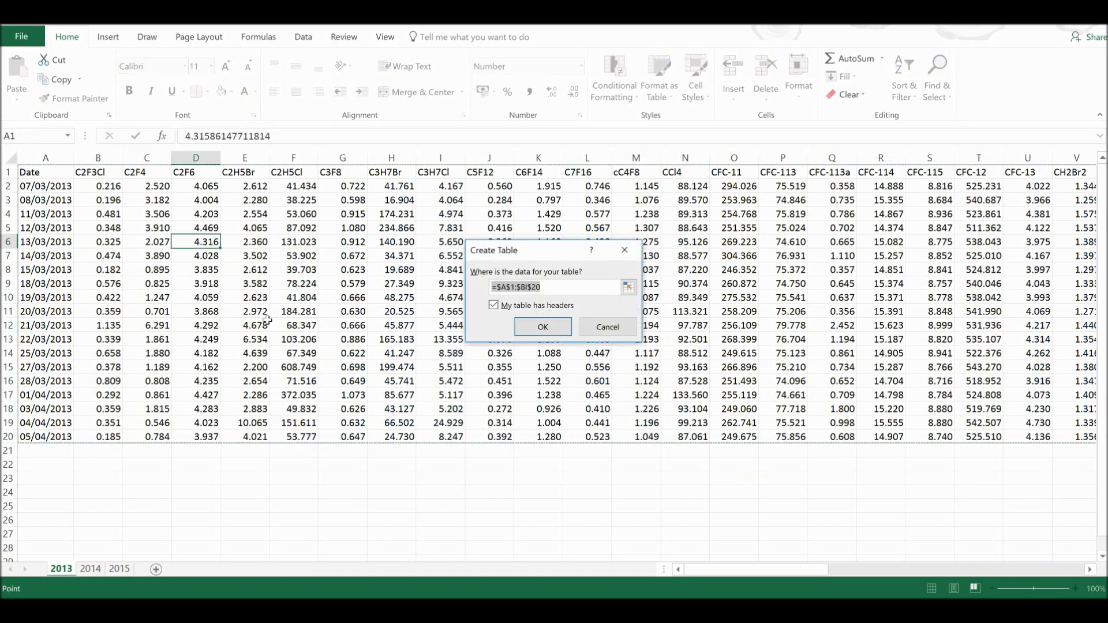
click(536, 327)
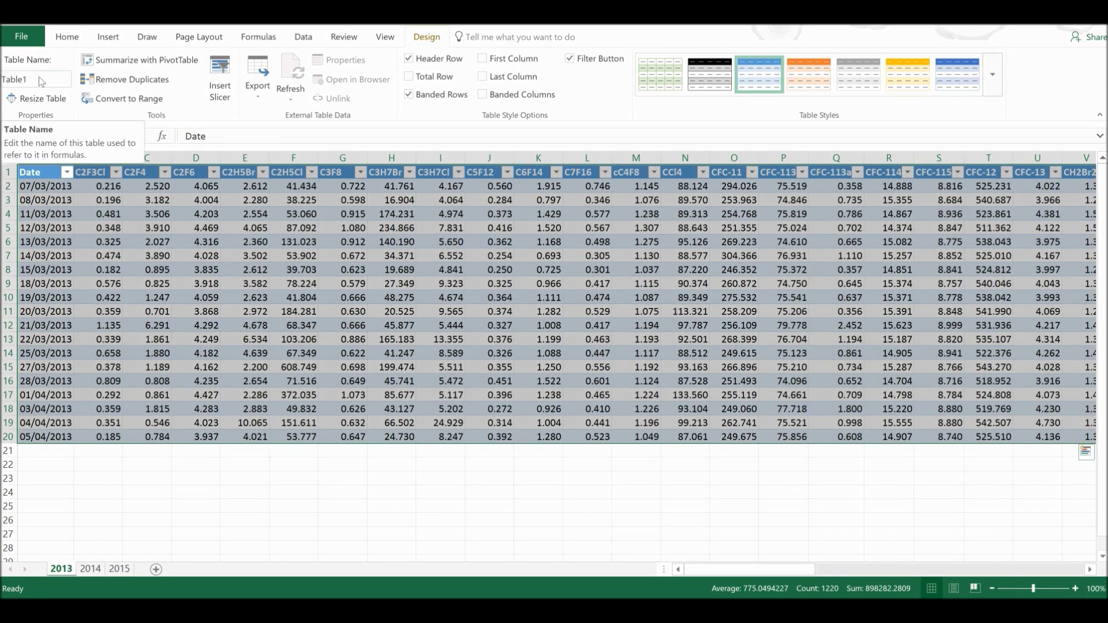
click(62, 79)
key(BackSpace)
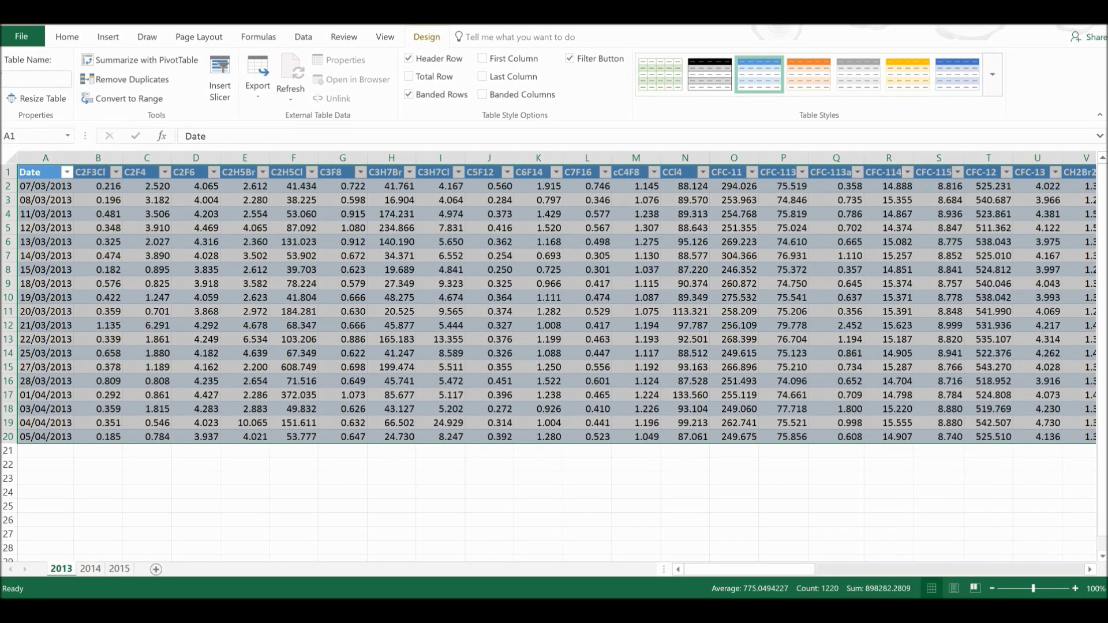
text(Year2013)
Convert the 2014 data into a table and rename it Year2014.
click(93, 570)
click(255, 284)
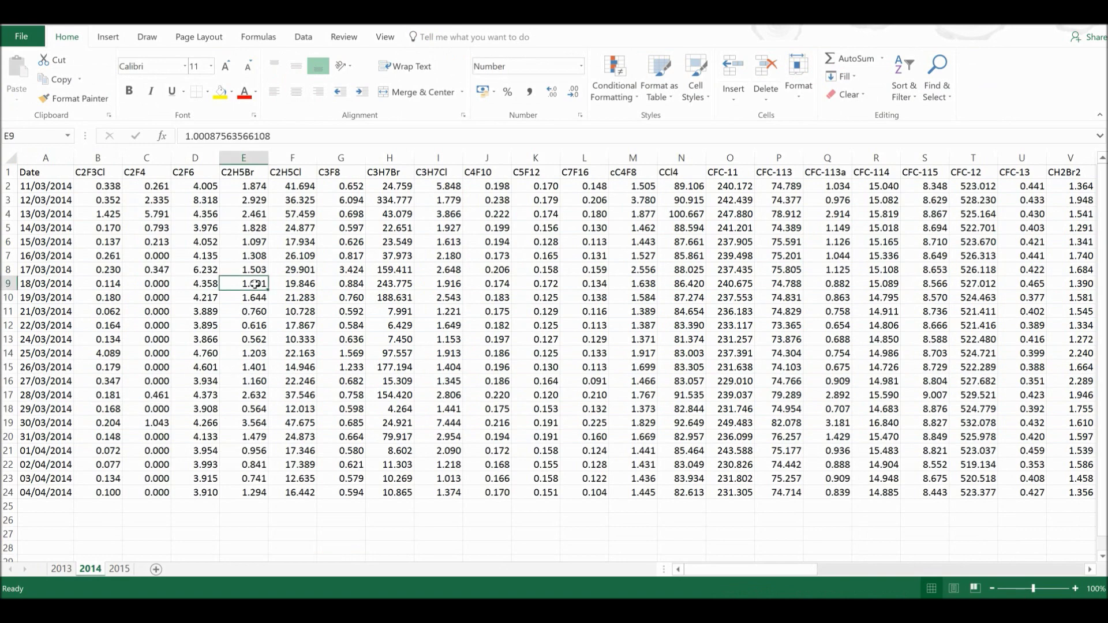
key(ctrl+t)
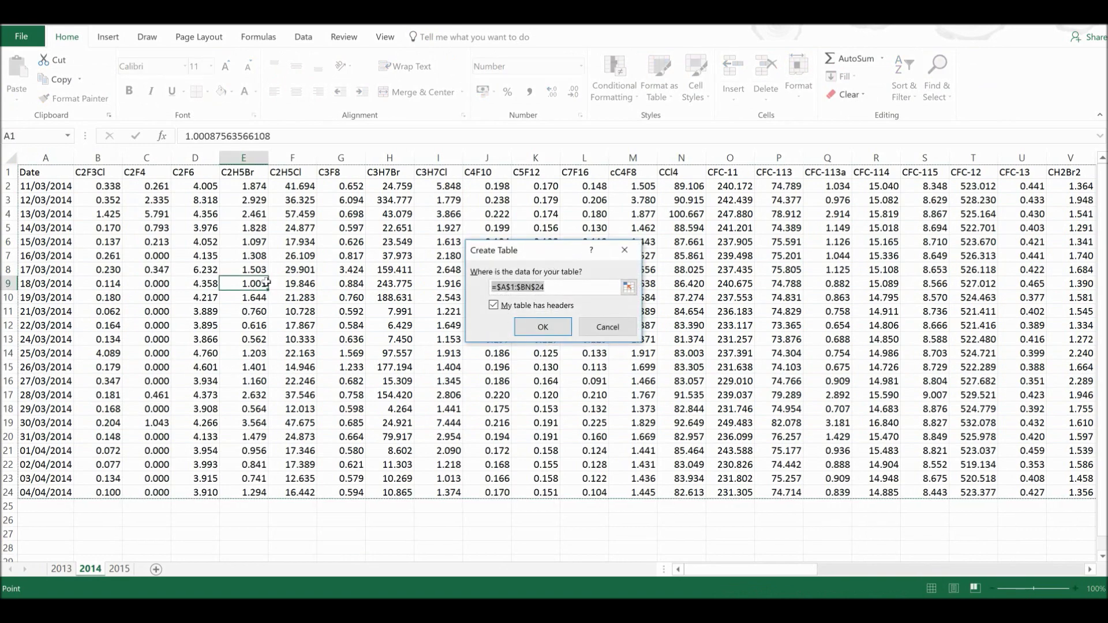
key(Return)
click(53, 79)
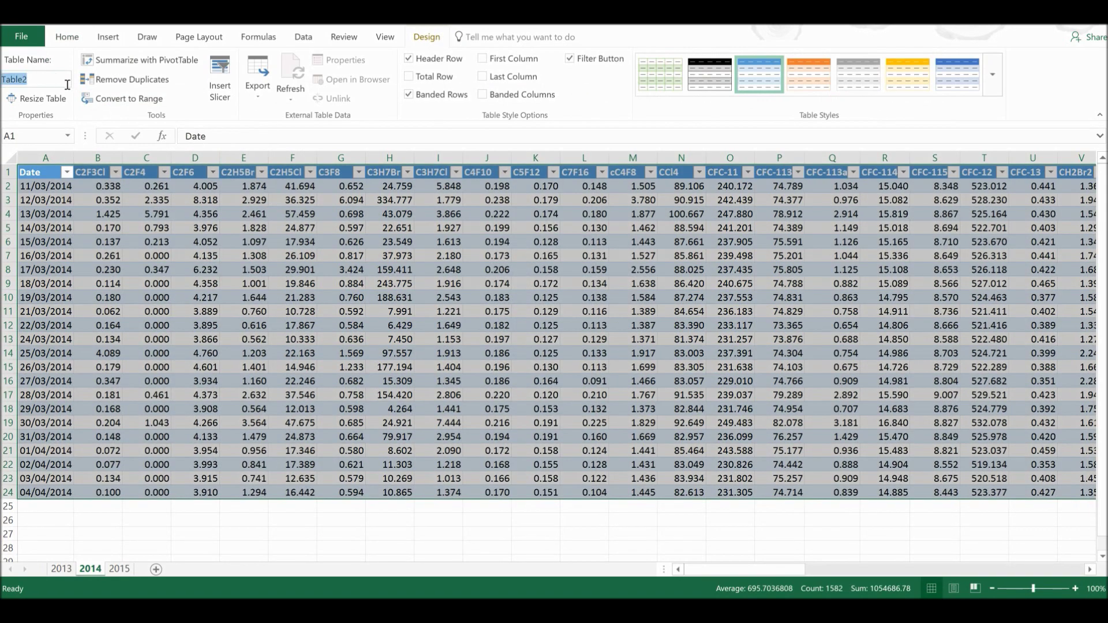
key(BackSpace)
text(Year2014)
Convert the 2015 data into a table named Year2015.
click(120, 568)
click(162, 392)
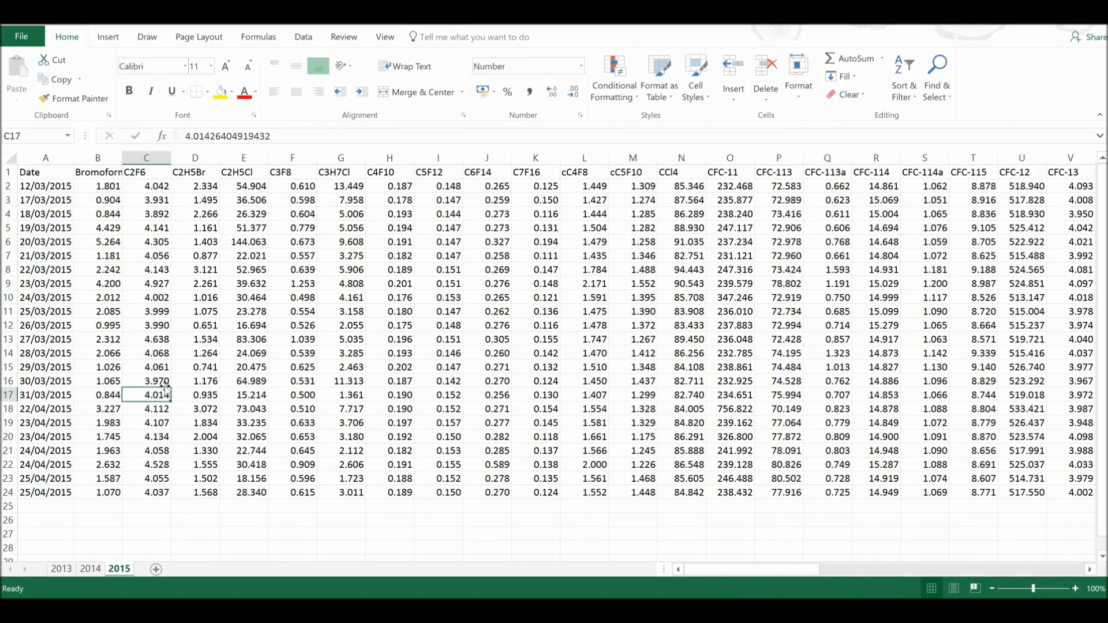
key(ctrl+t)
key(Return)
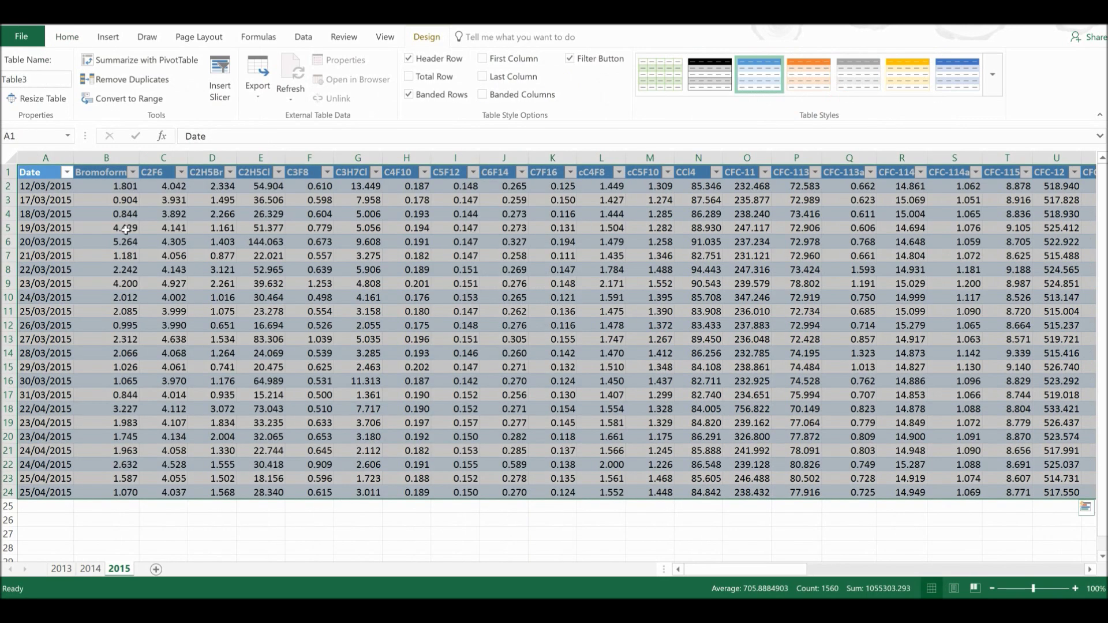
click(37, 81)
key(BackSpace)
text(Year2015)
click(191, 262)
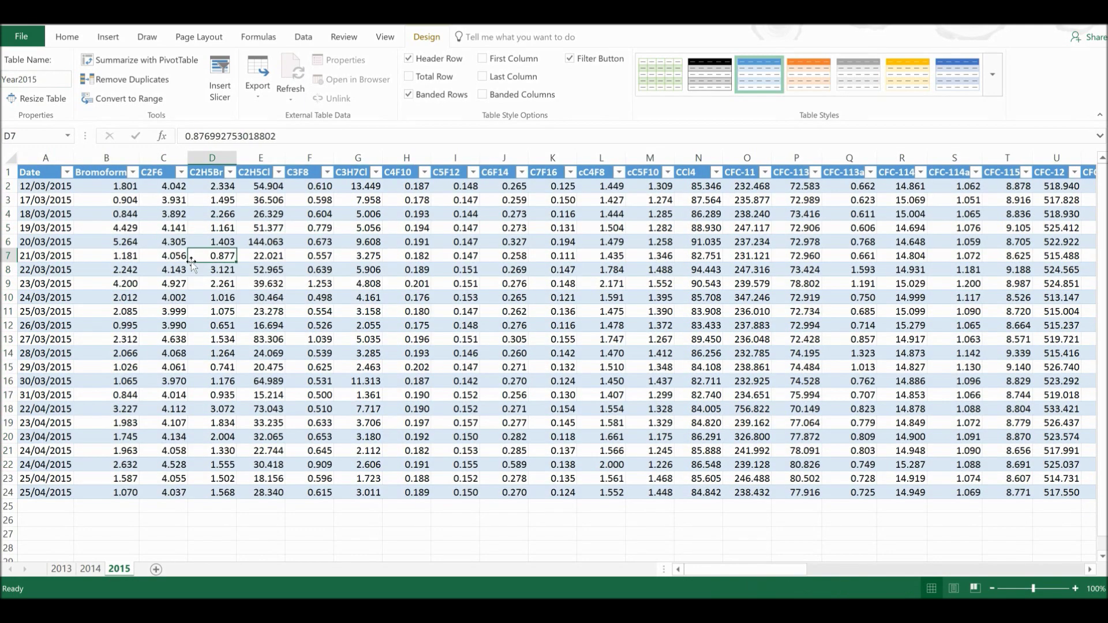
Create the Year2015 query from its table and load it as connection only.
click(308, 36)
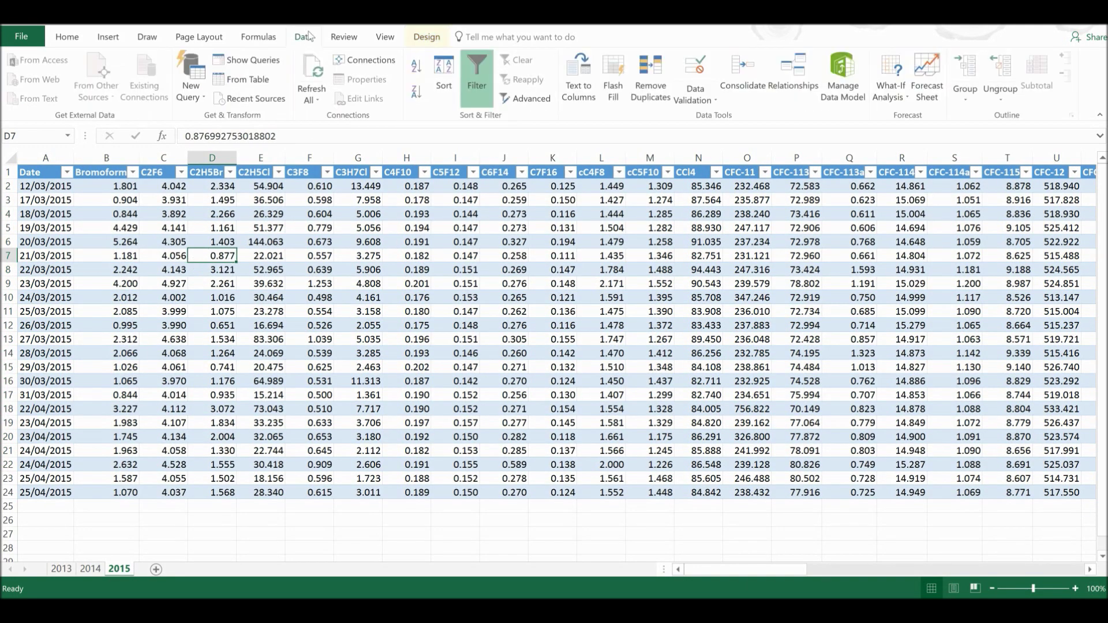
click(262, 78)
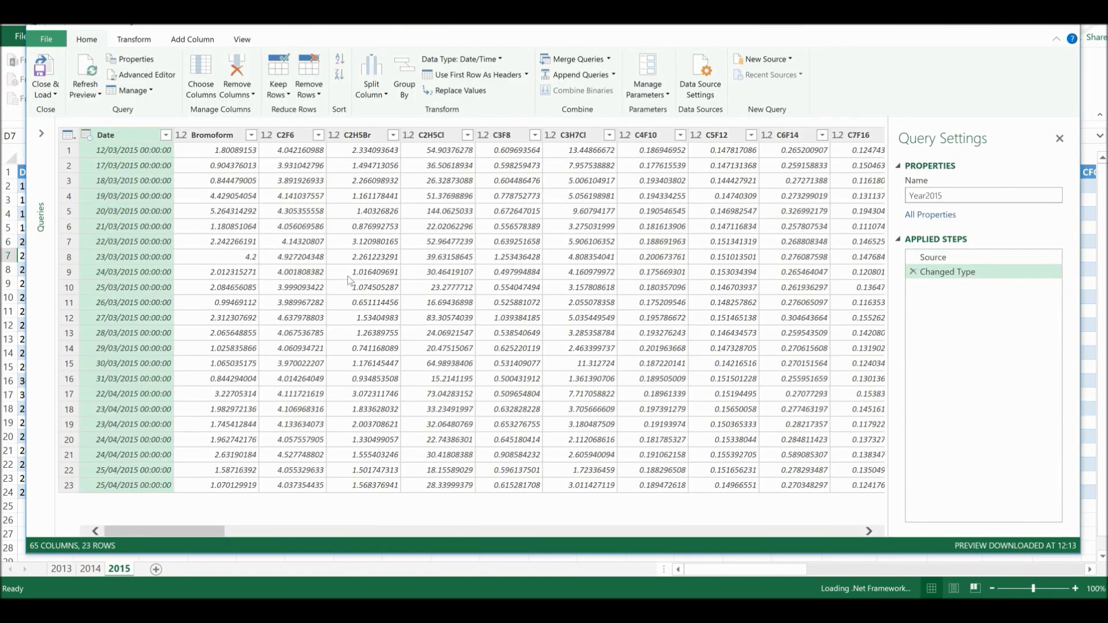
click(45, 96)
click(67, 129)
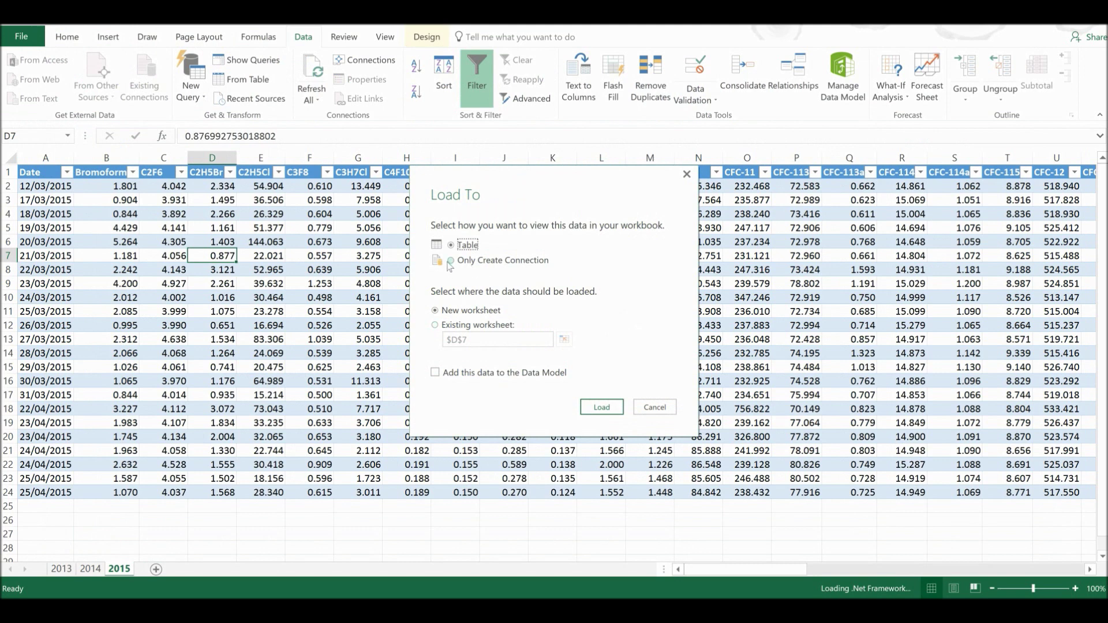
click(451, 261)
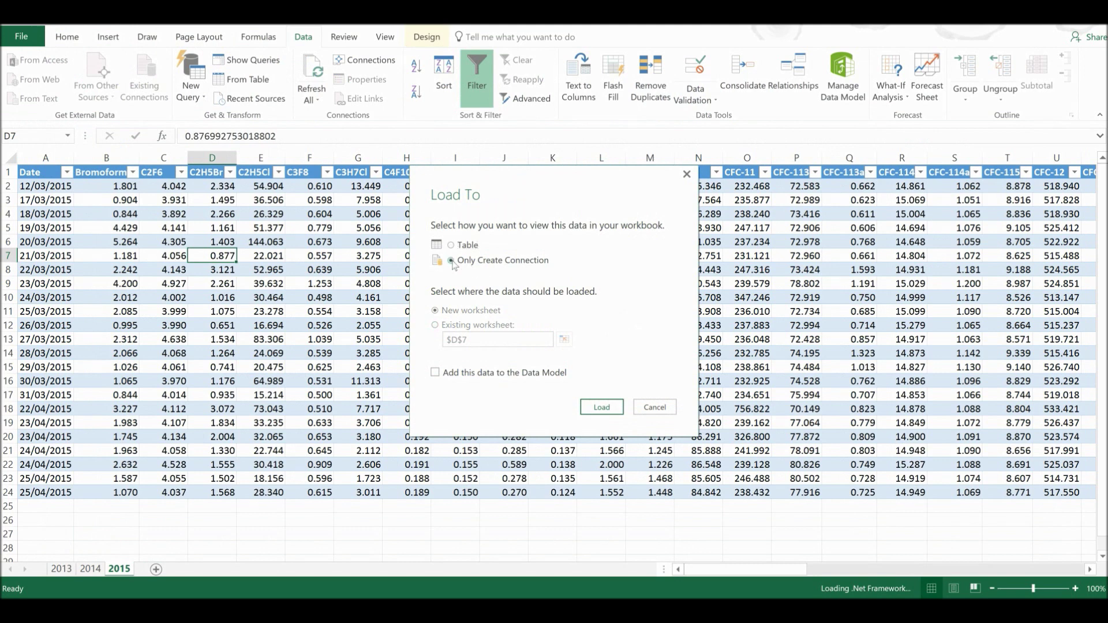
click(602, 407)
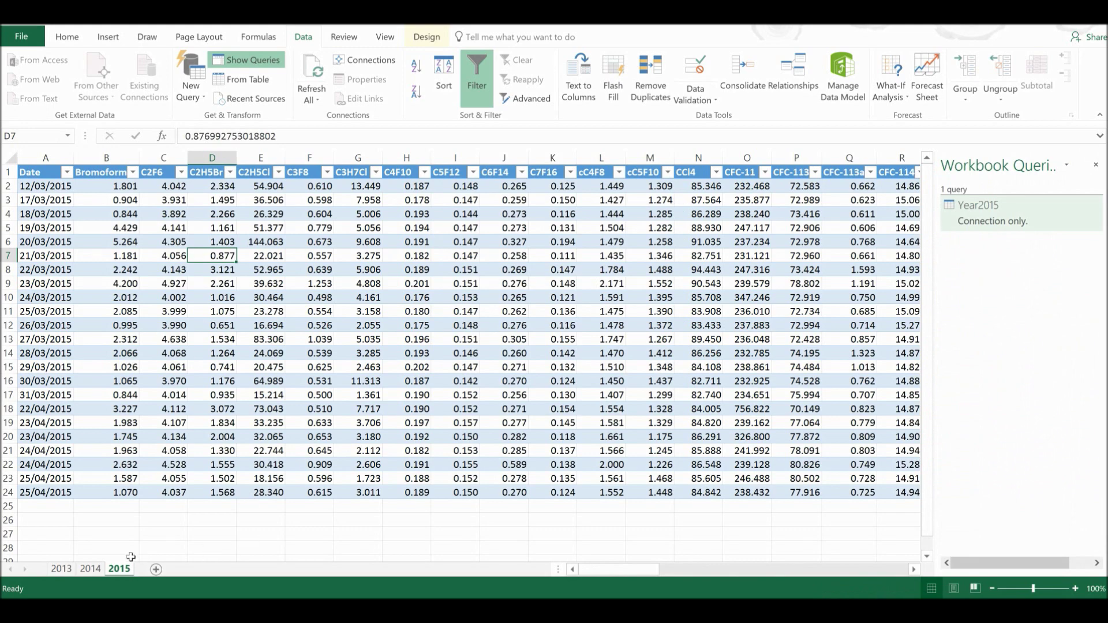
Create the Year2014 query from the 2014 table as a connection-only load.
click(89, 571)
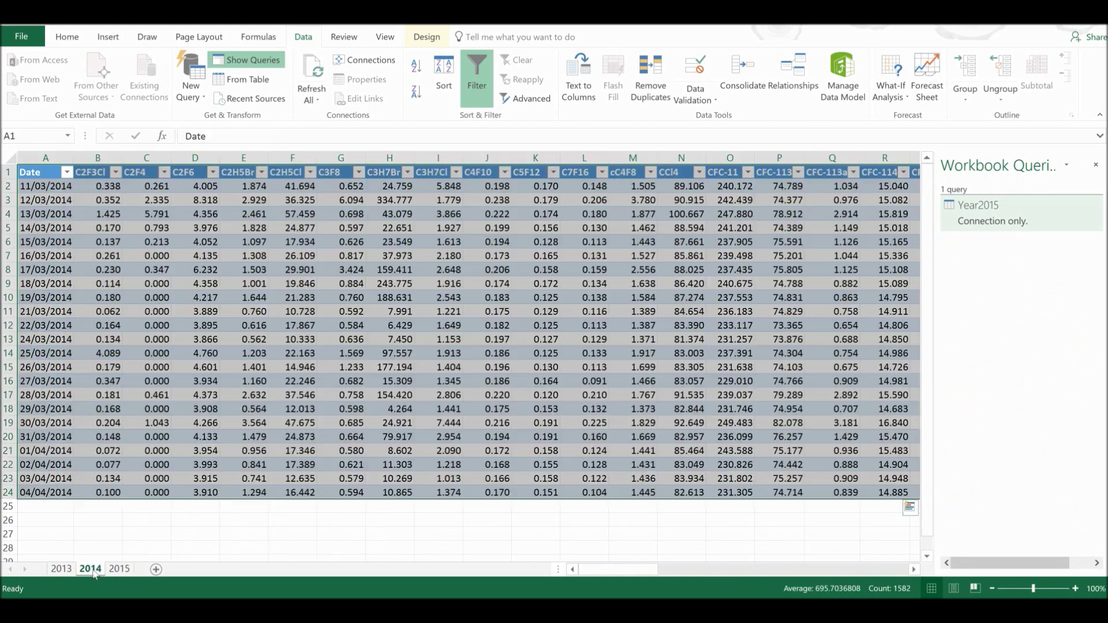
click(226, 336)
click(248, 80)
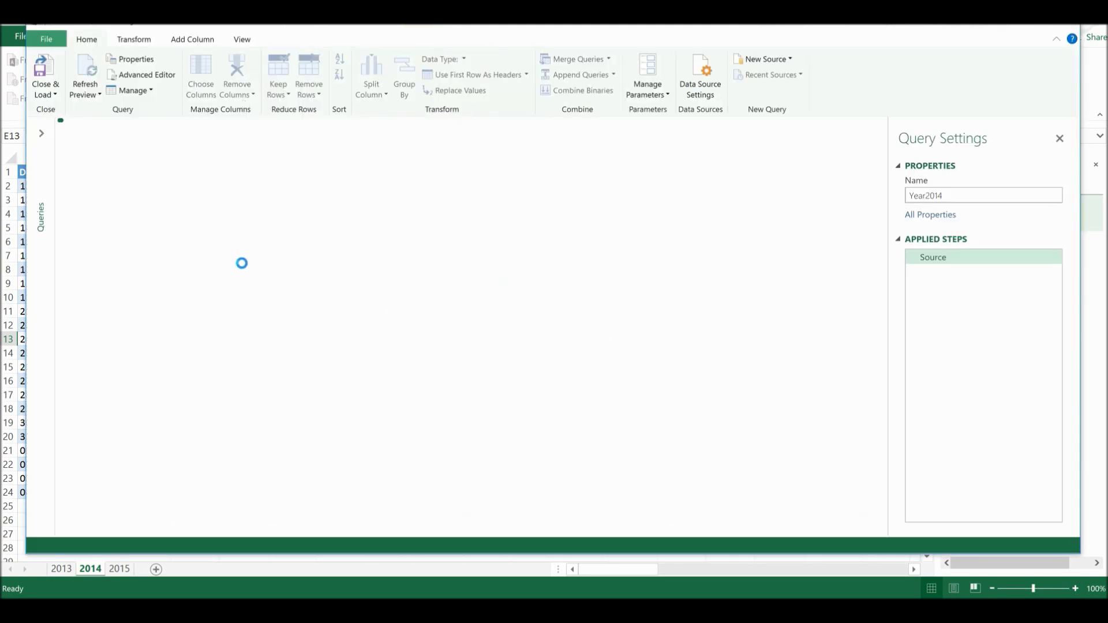
click(46, 92)
click(51, 125)
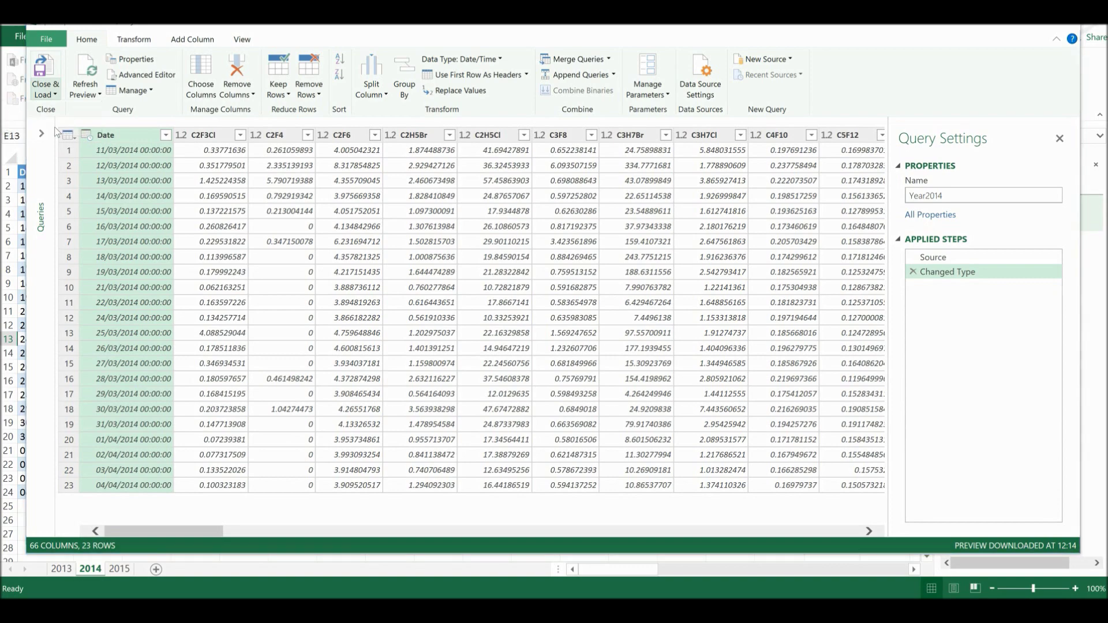
click(459, 263)
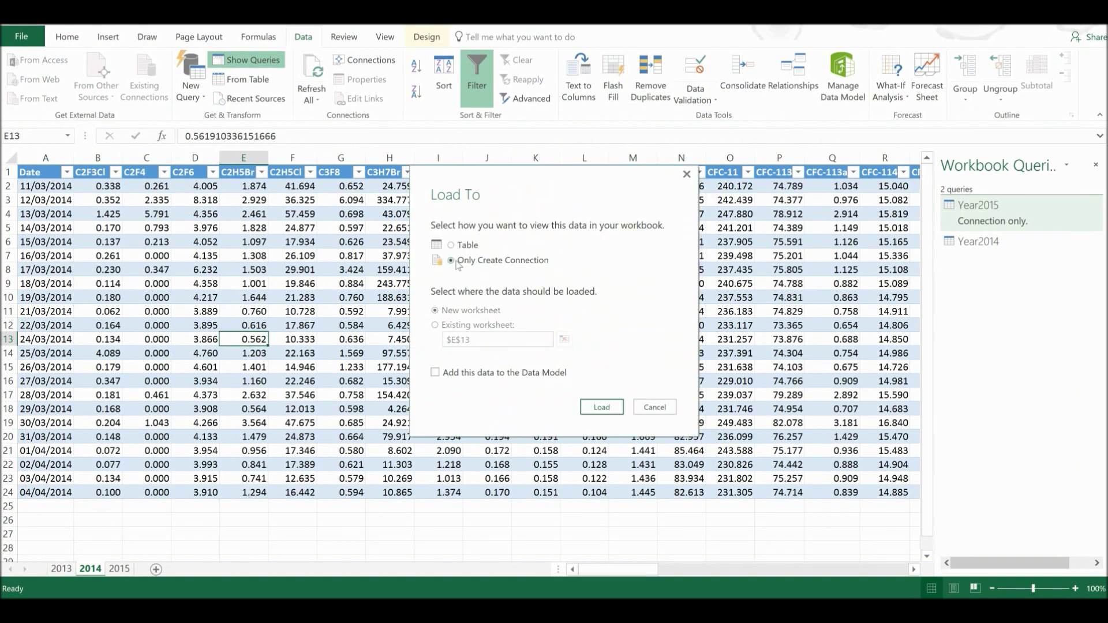
click(601, 408)
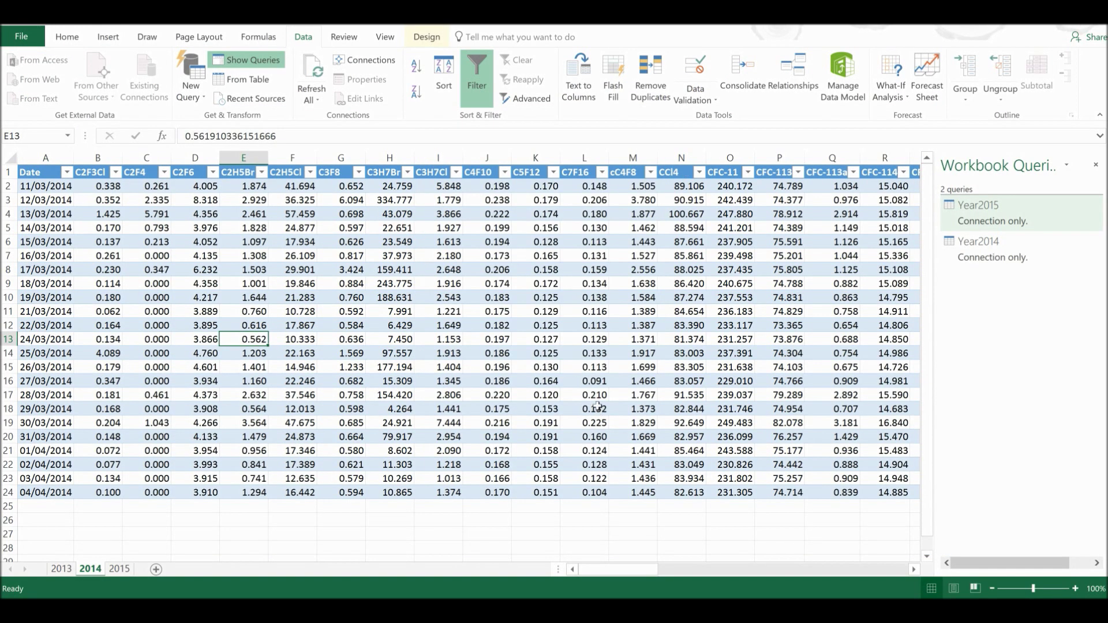
click(62, 570)
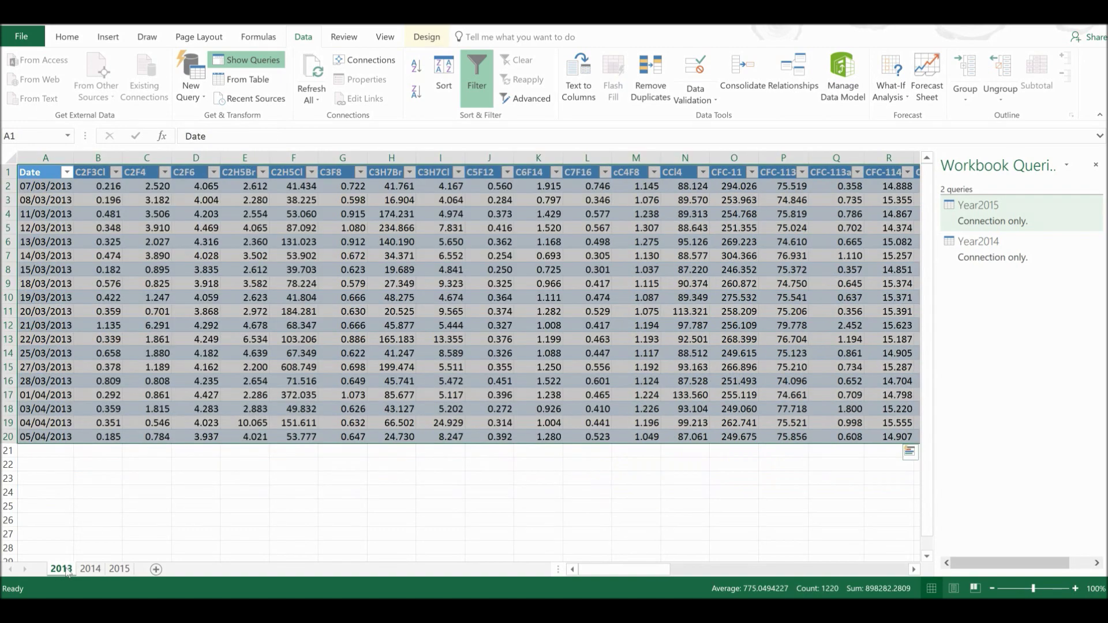
Open the Year2013 table in the query editor and append Year2014 and Year2015 to it.
click(312, 291)
click(267, 80)
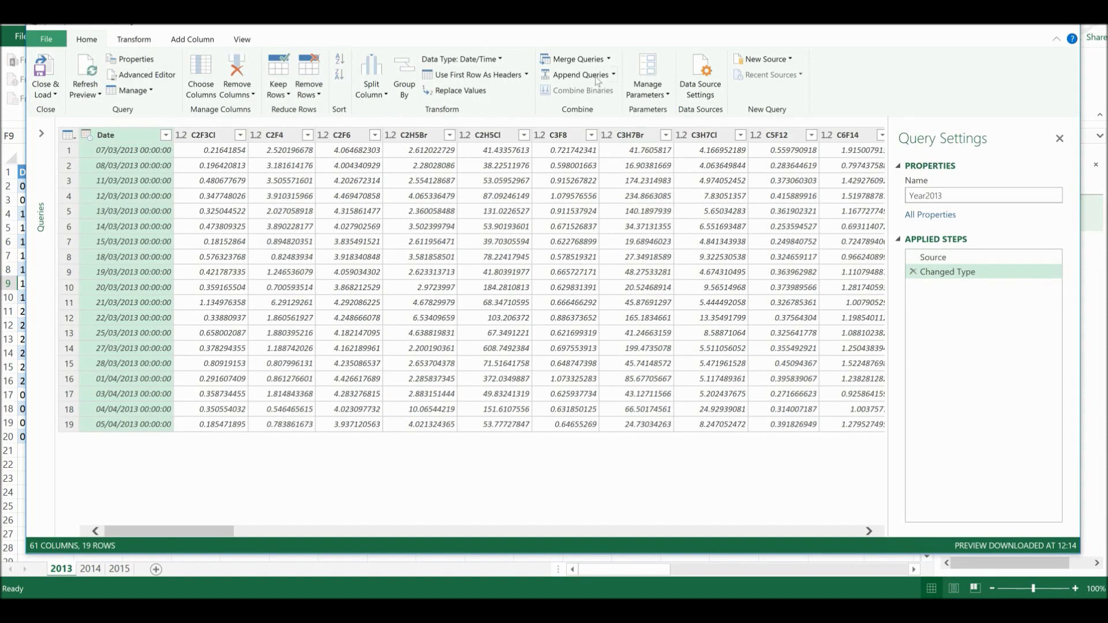
click(594, 76)
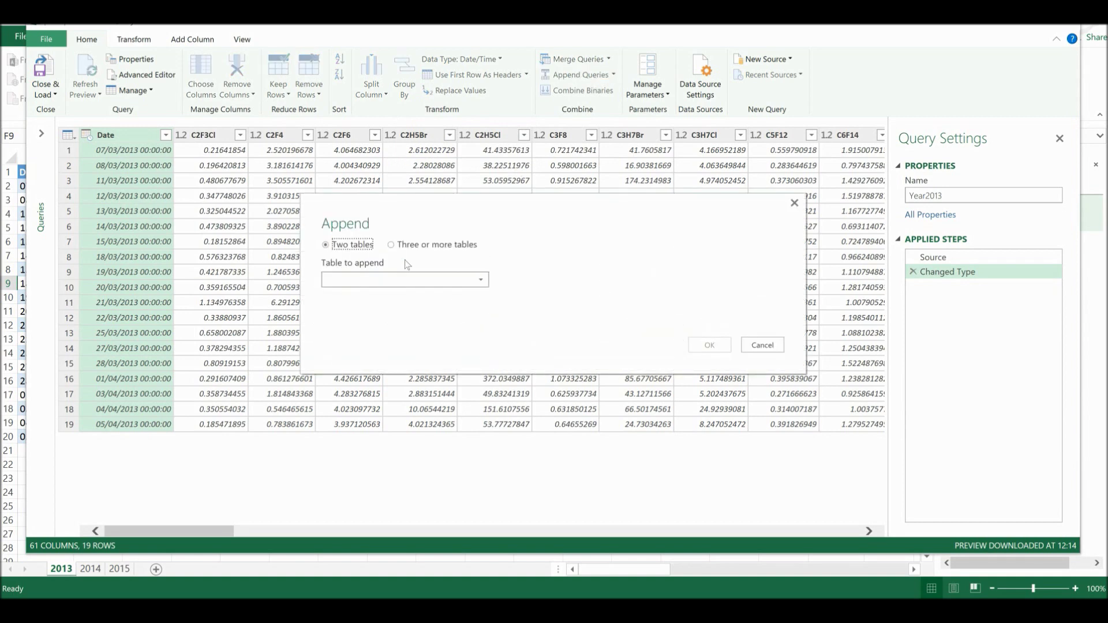
click(392, 246)
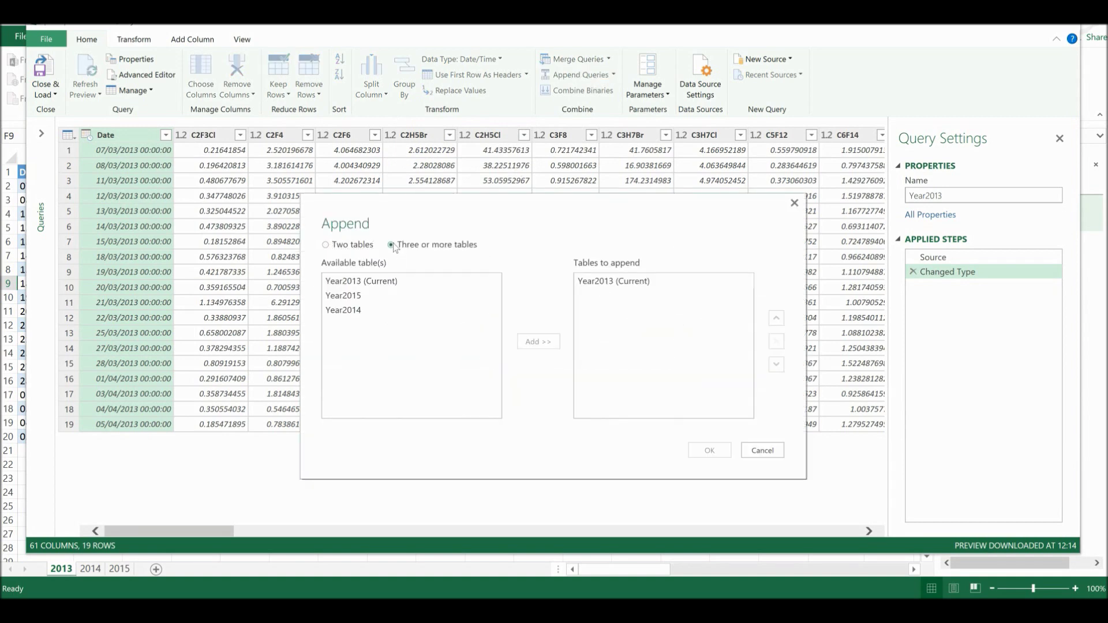
click(348, 312)
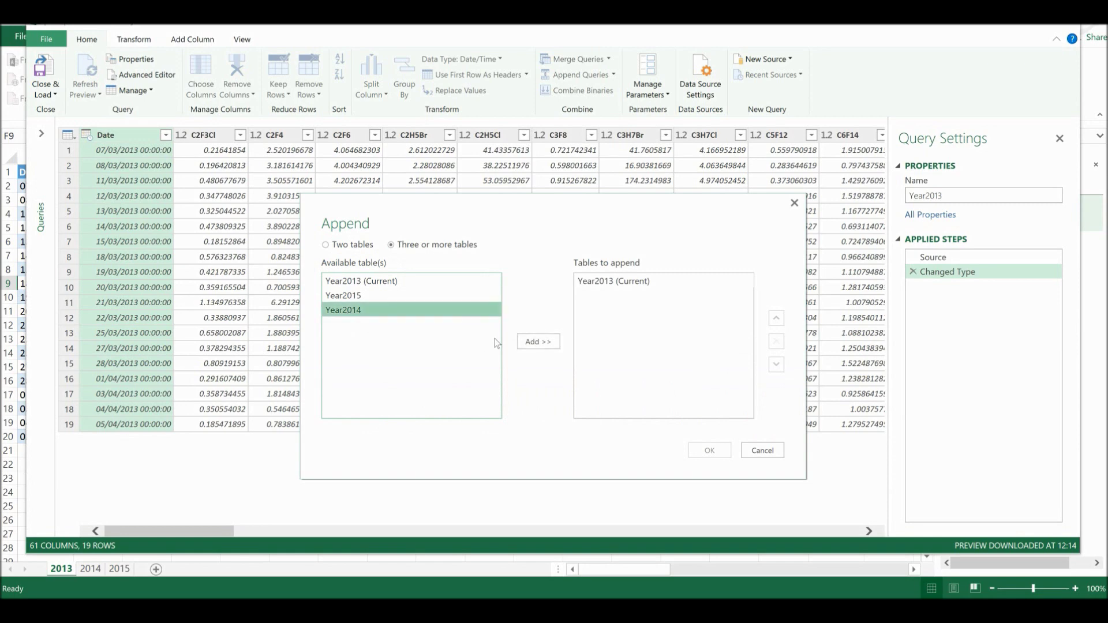
click(539, 342)
click(339, 296)
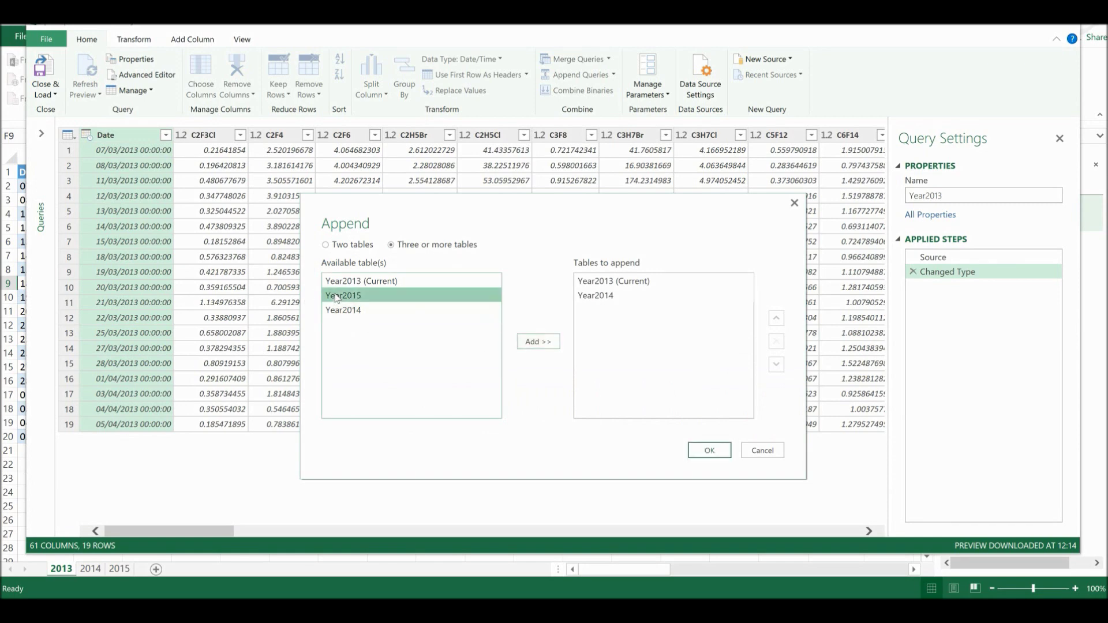
click(531, 344)
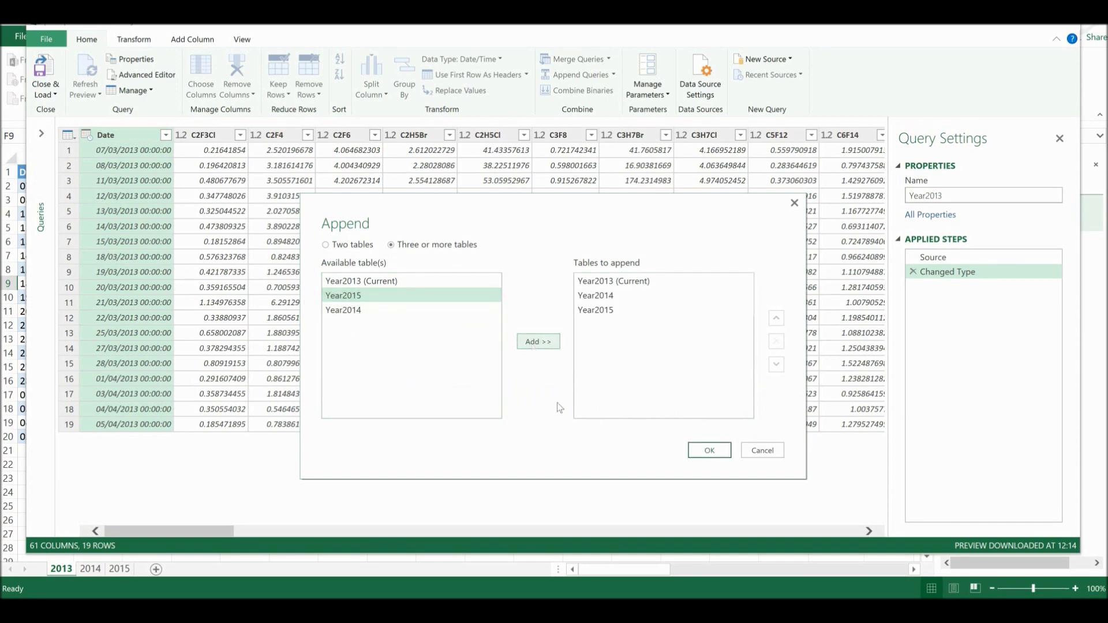
click(714, 455)
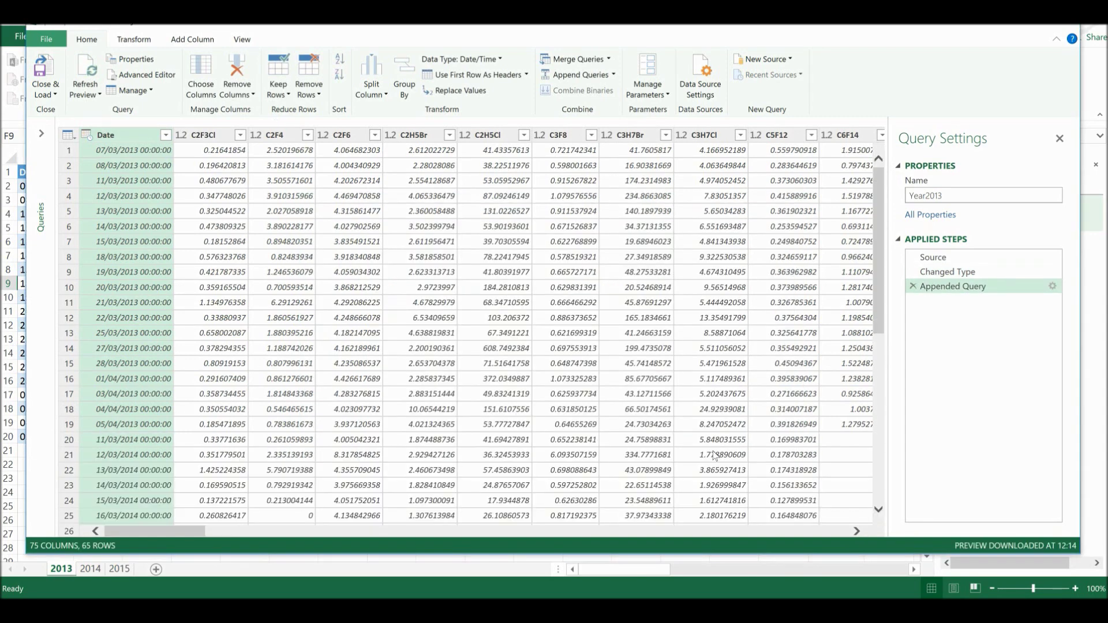
click(133, 196)
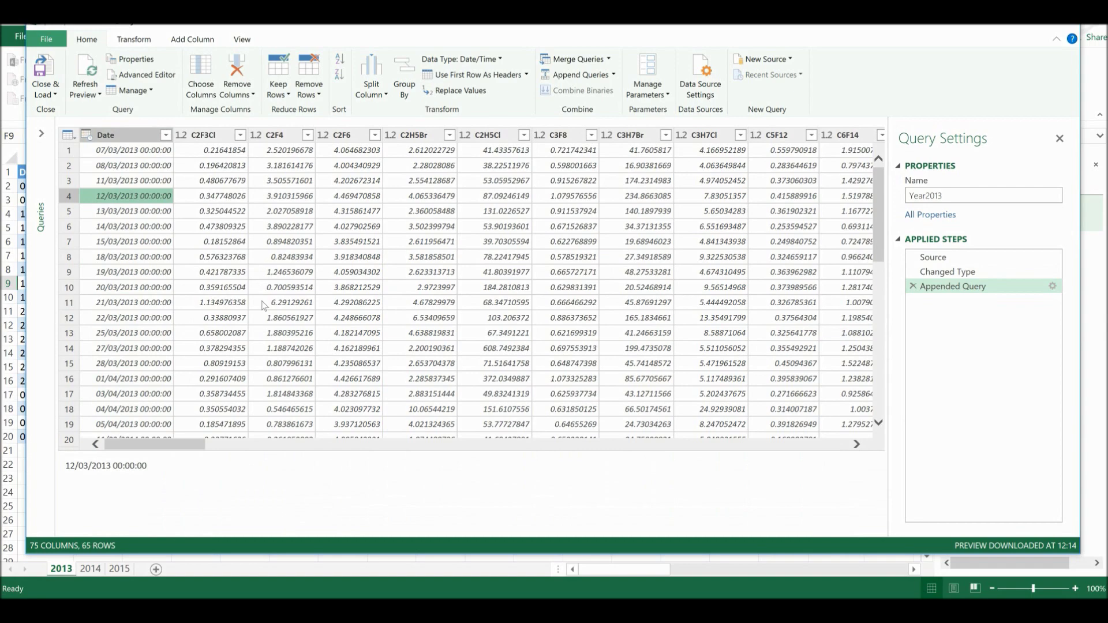
scroll(263, 304, down, 2)
scroll(263, 305, down, 5)
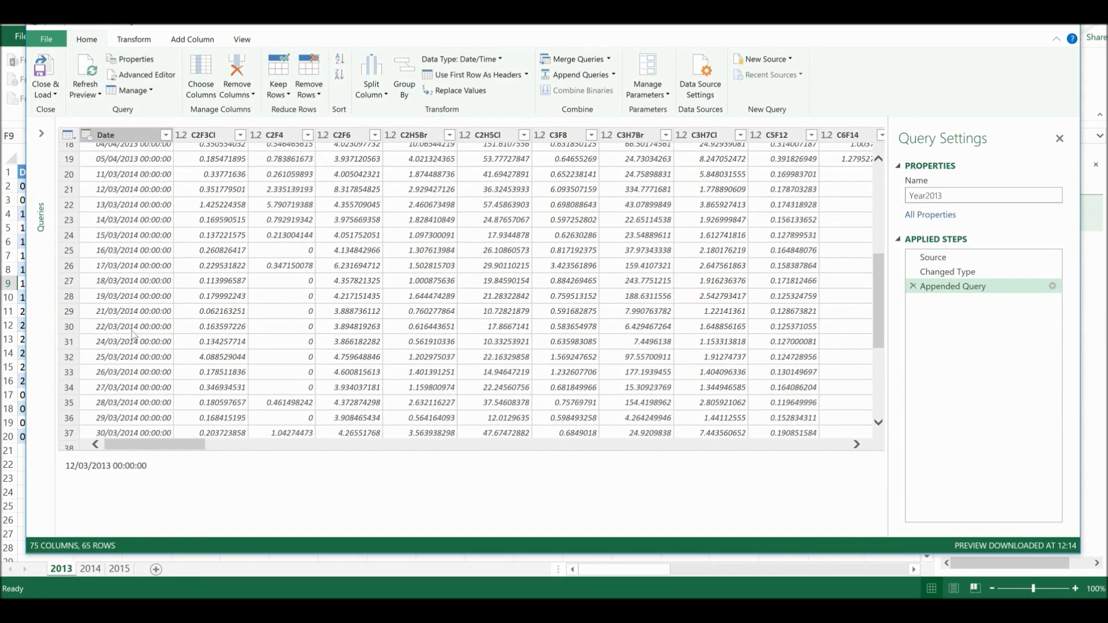
scroll(160, 376, down, 7)
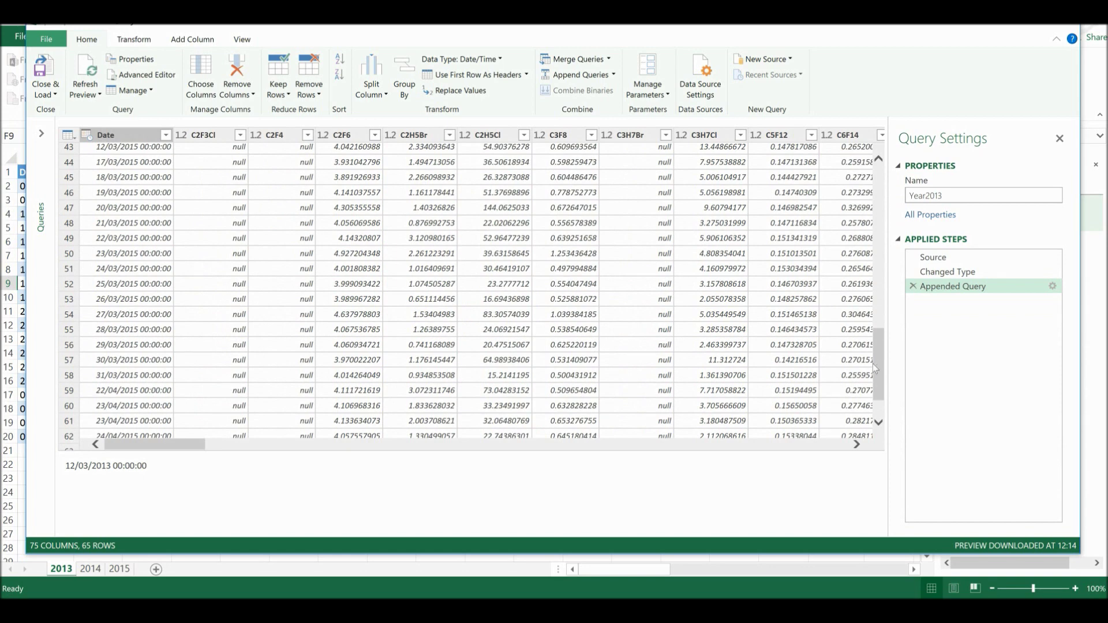
drag(876, 366, 872, 192)
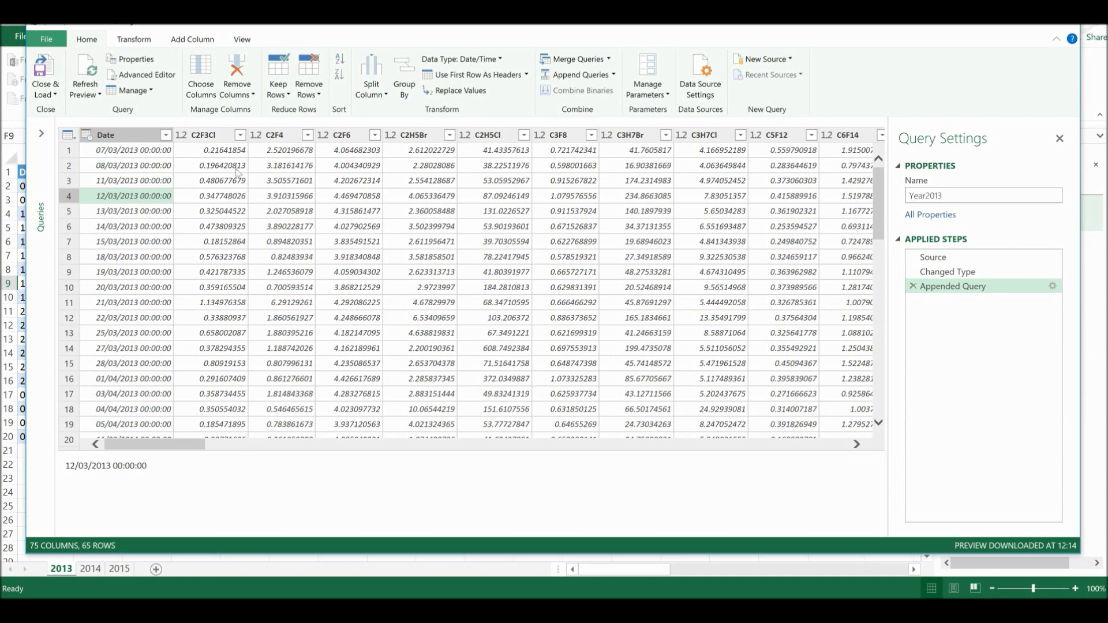
click(218, 168)
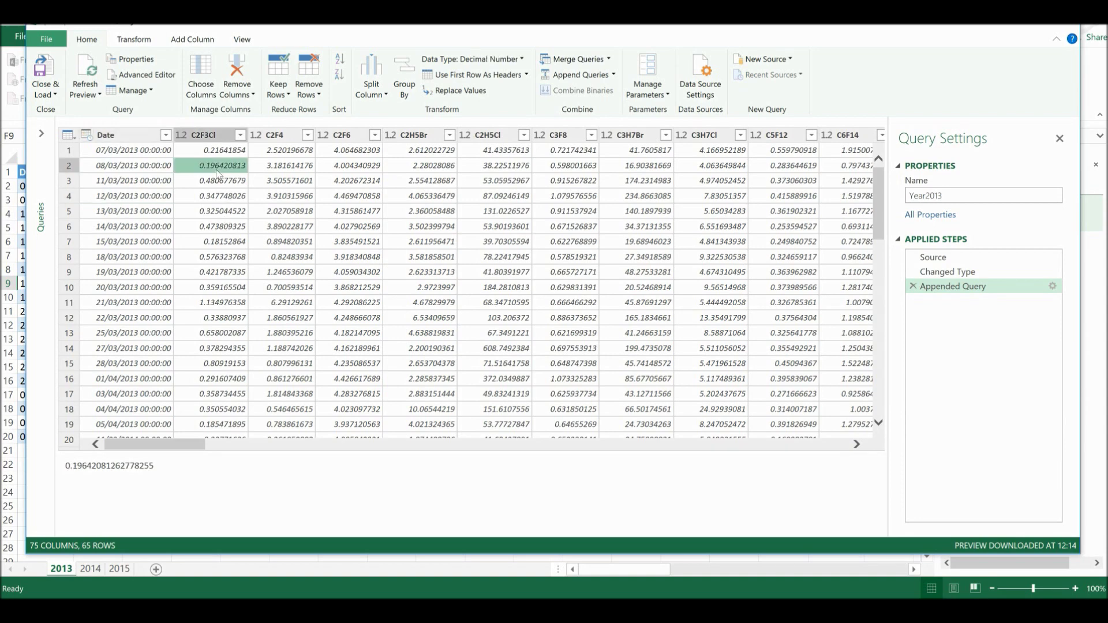
click(214, 137)
scroll(230, 334, down, 1)
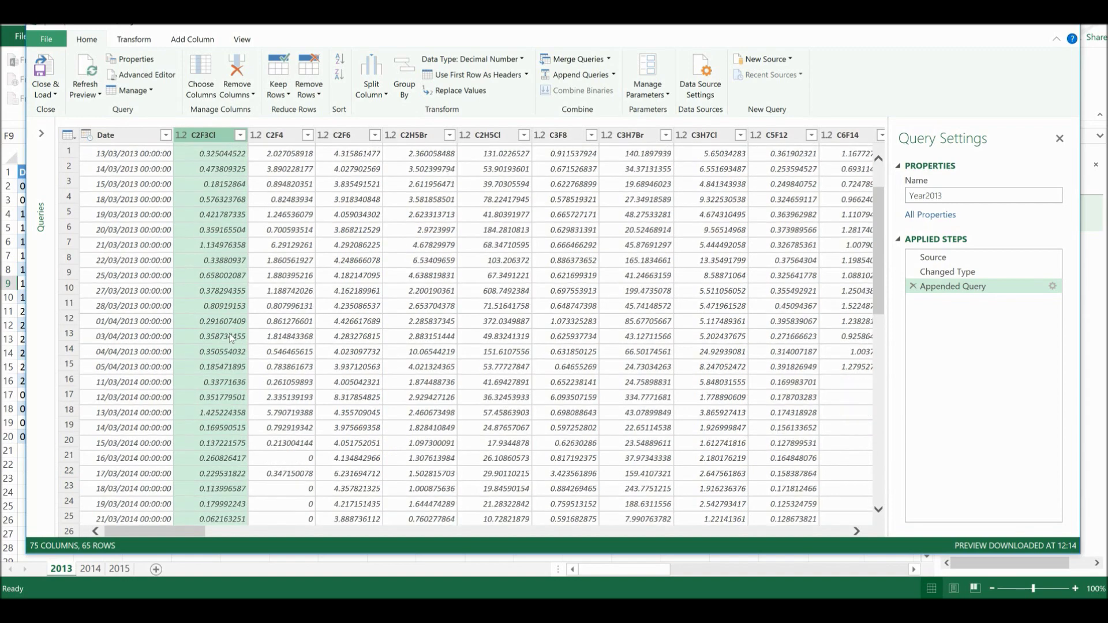
scroll(230, 337, down, 10)
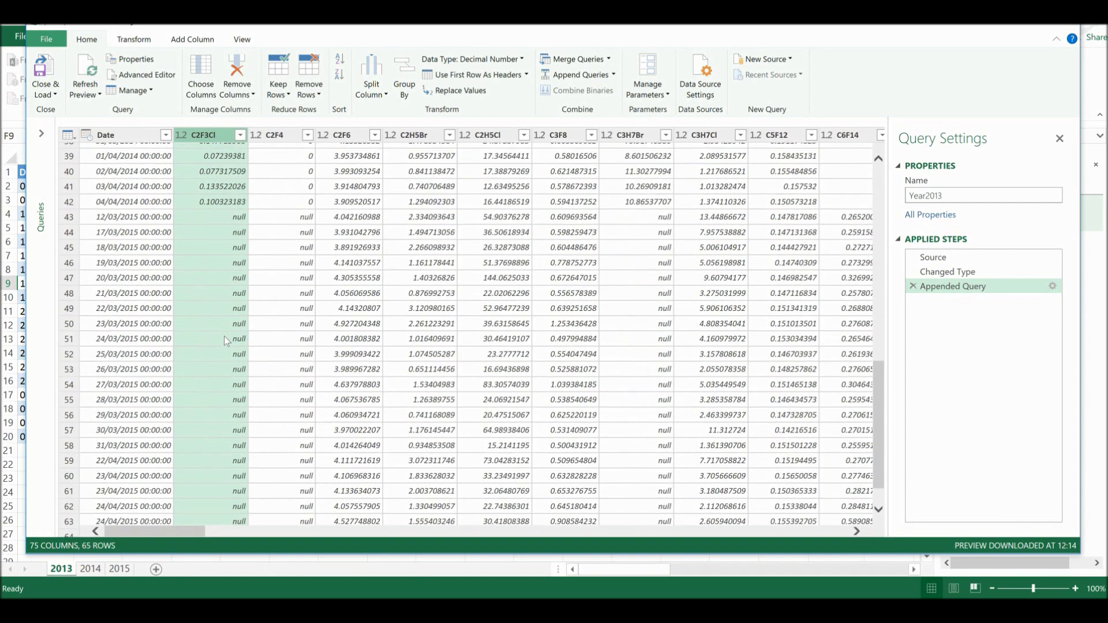
scroll(224, 341, down, 1)
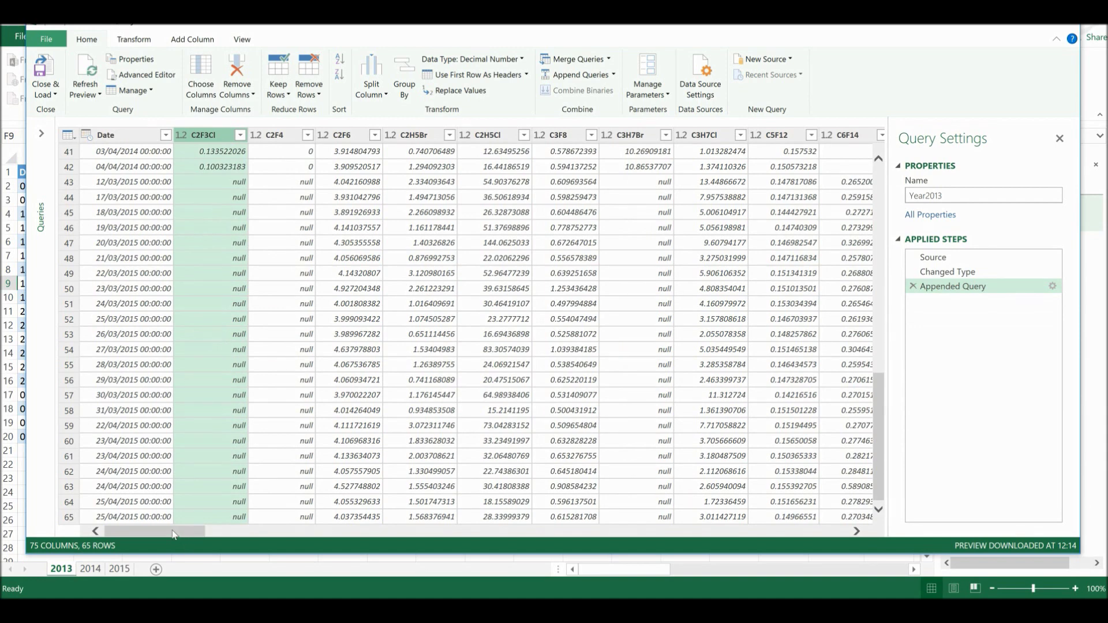
drag(180, 533, 827, 551)
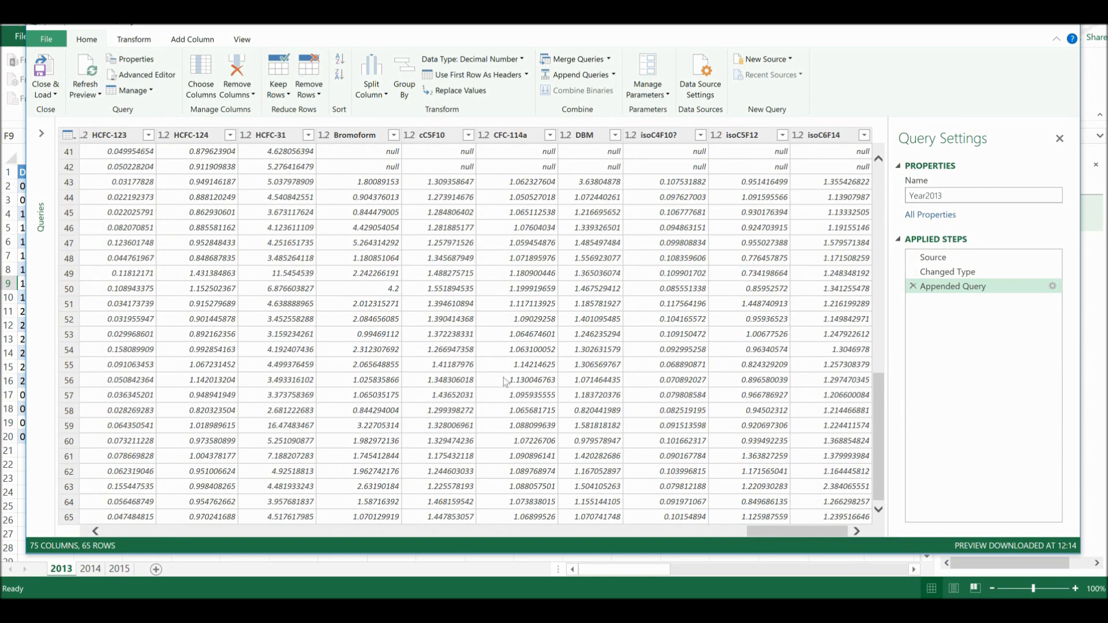
click(878, 159)
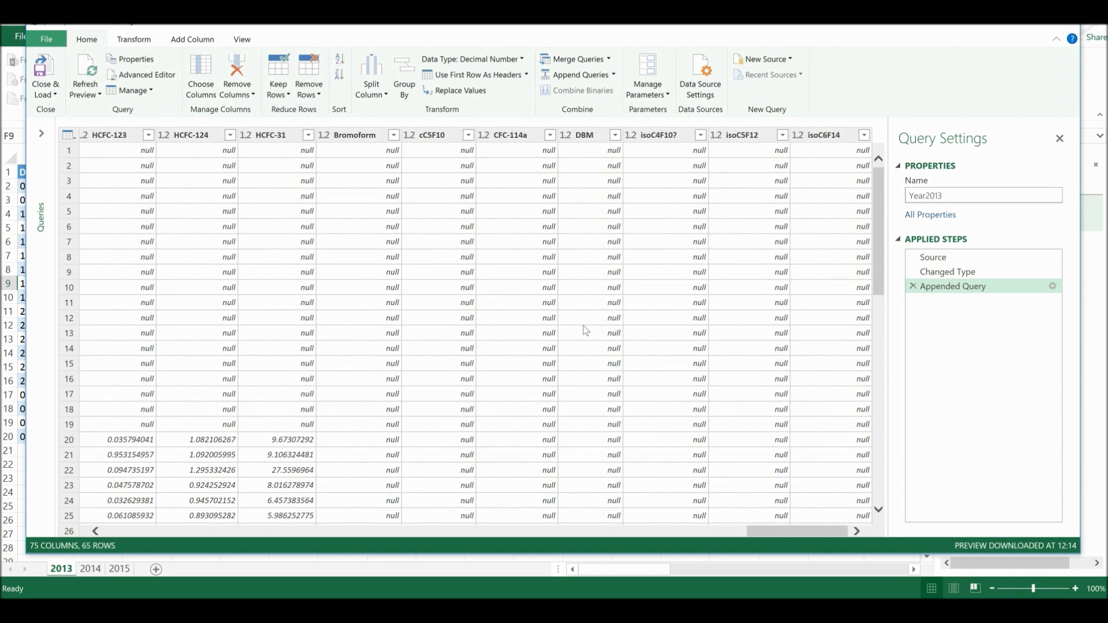
Load the appended Year2013 query to Sheet1 and rename its table All3yrs.
click(45, 75)
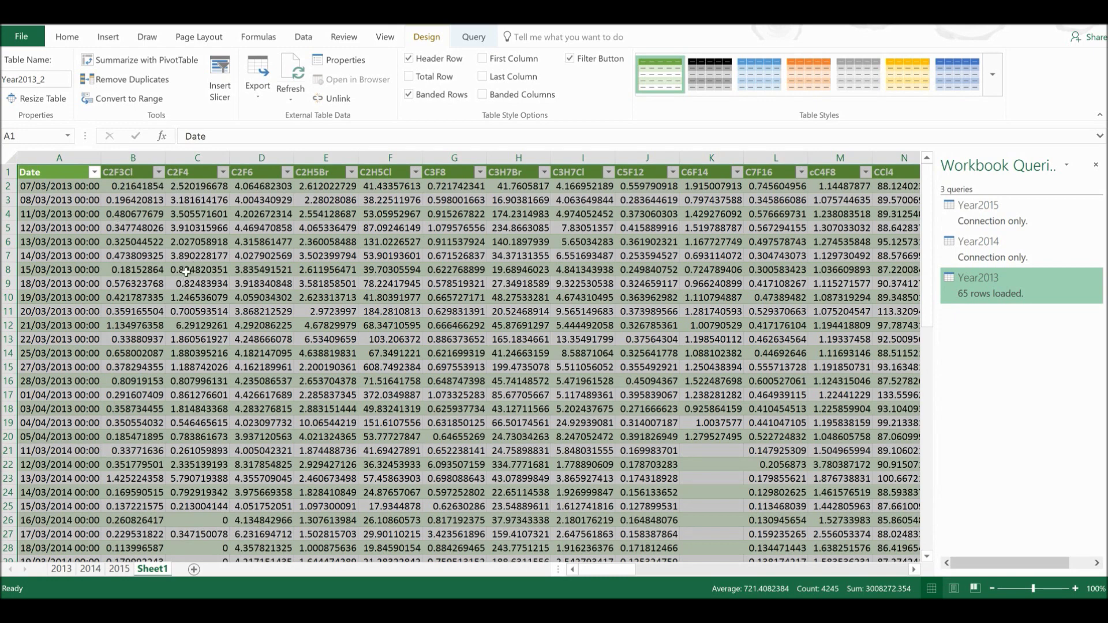
click(171, 259)
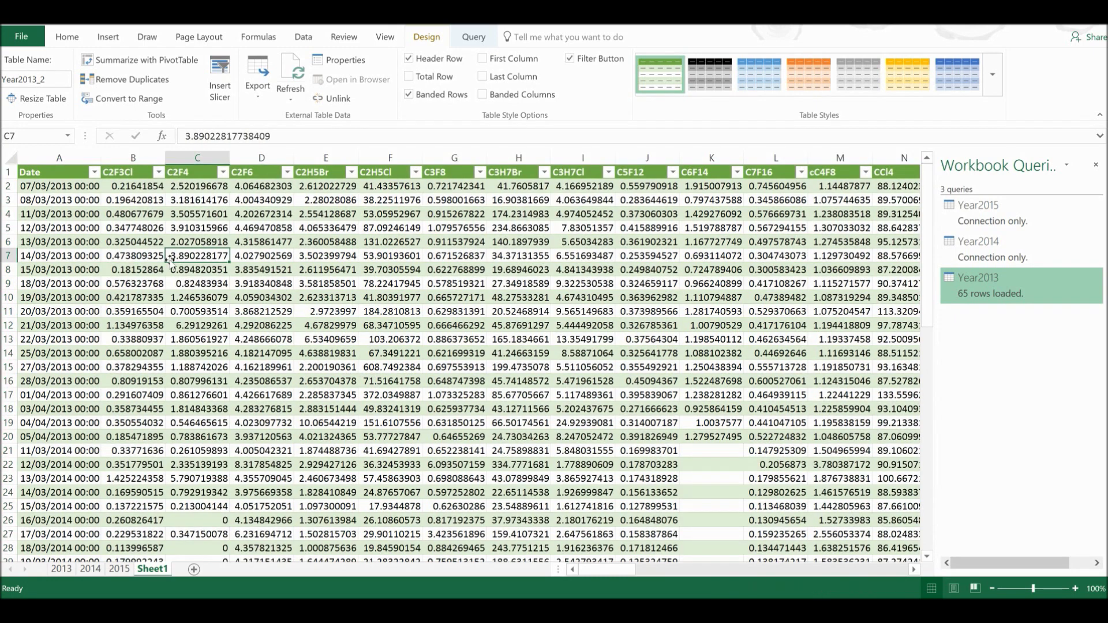
click(47, 79)
key(BackSpace)
text(All3yrs)
click(217, 230)
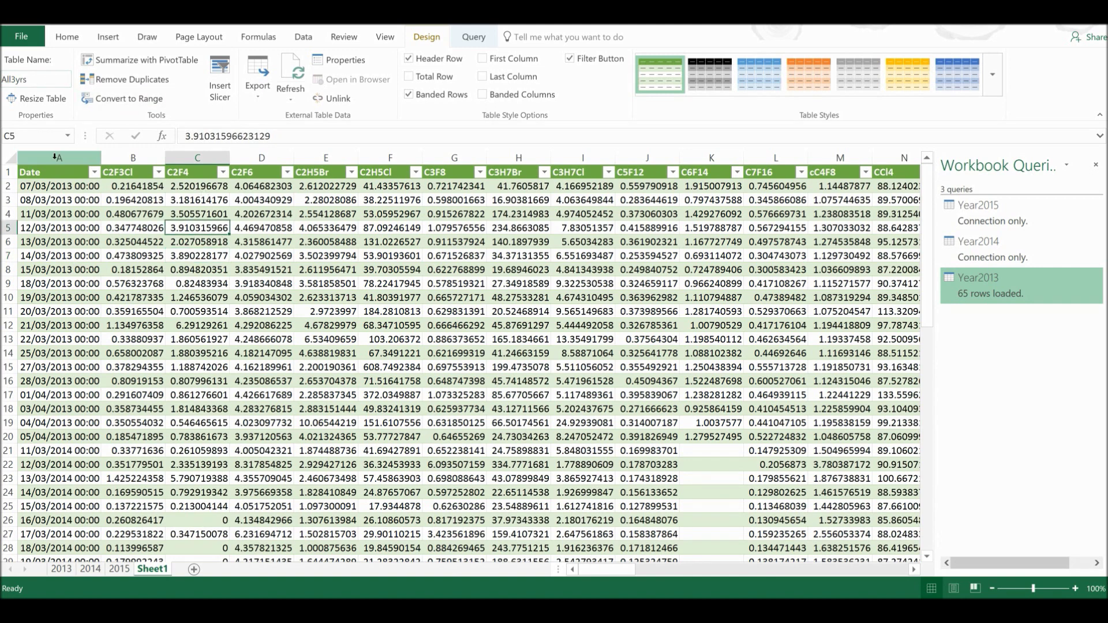
Copy the All3yrs columns and paste them as values at A1 of a new Sheet2.
drag(55, 156, 941, 161)
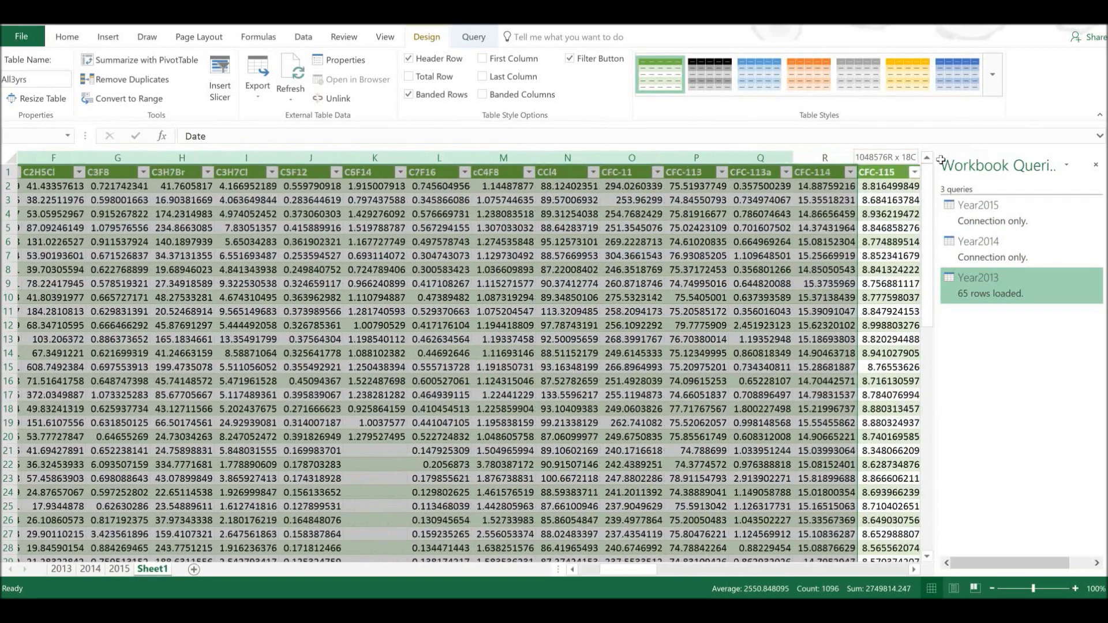
drag(941, 160, 818, 155)
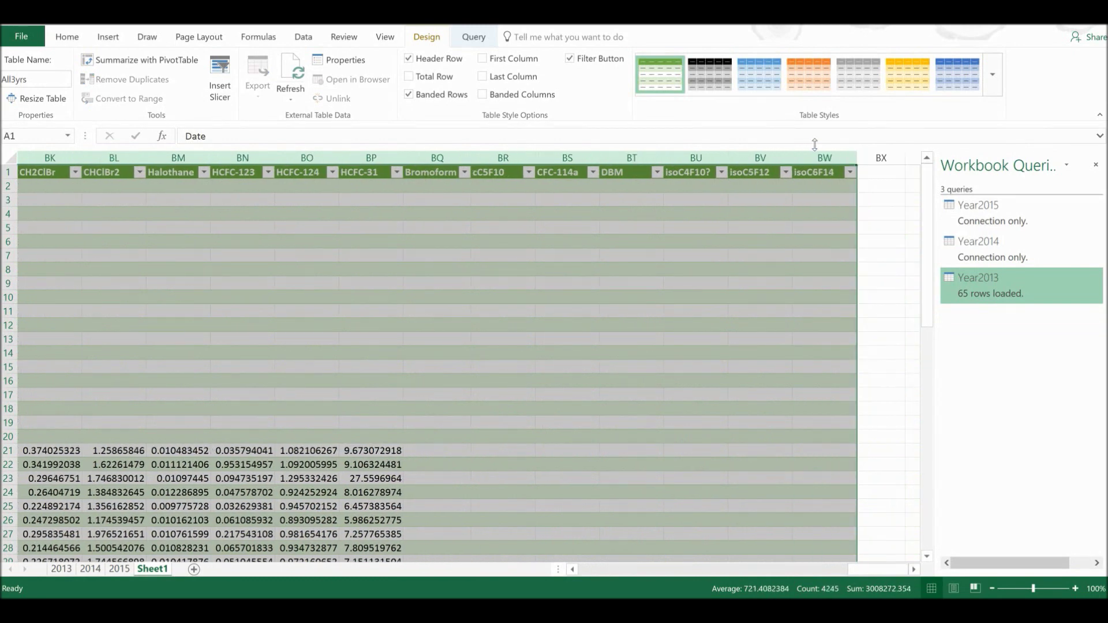
key(ctrl+c)
click(194, 570)
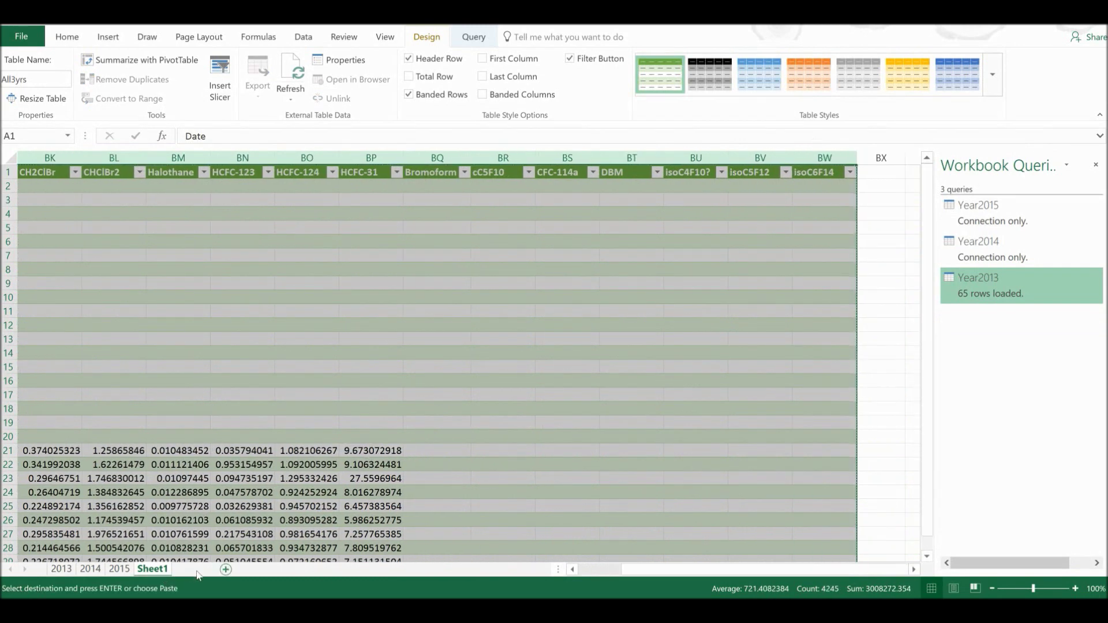
right_click(37, 175)
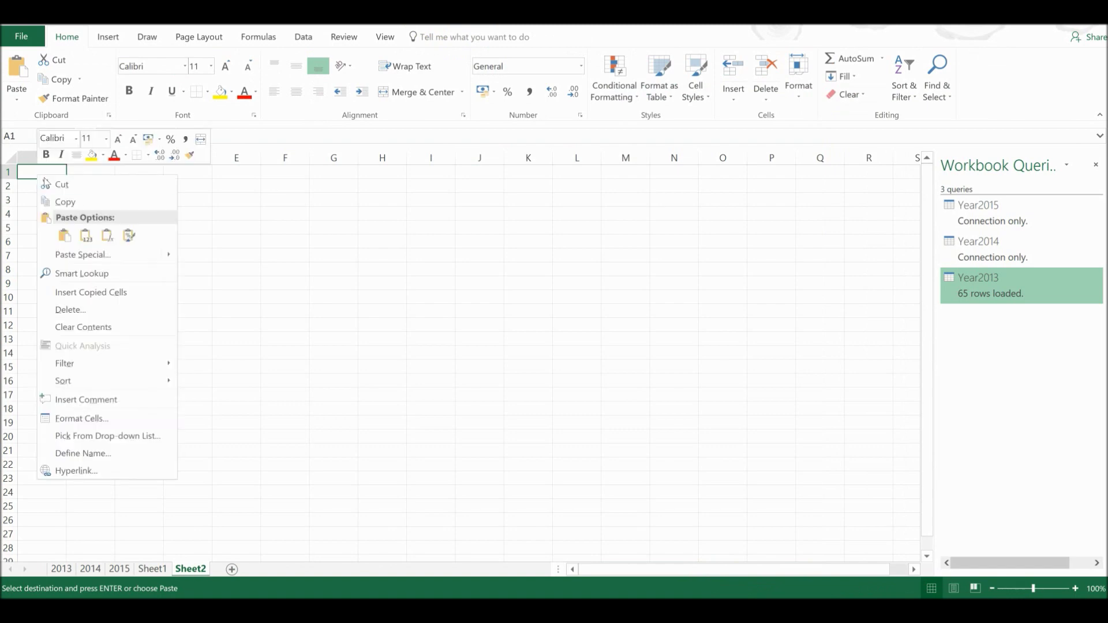
click(85, 237)
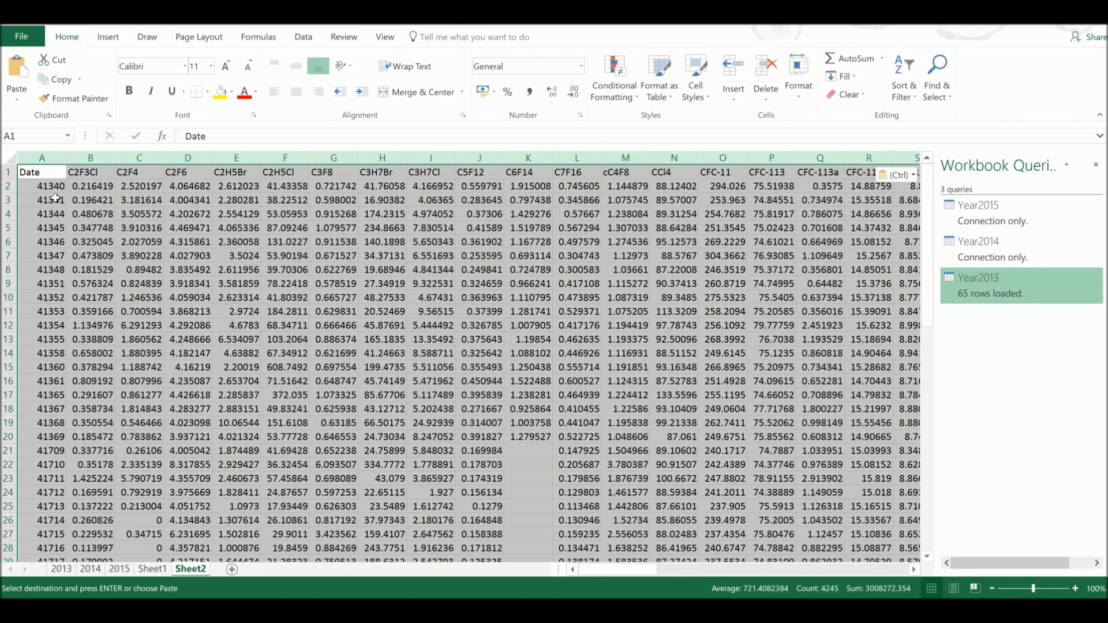
click(63, 187)
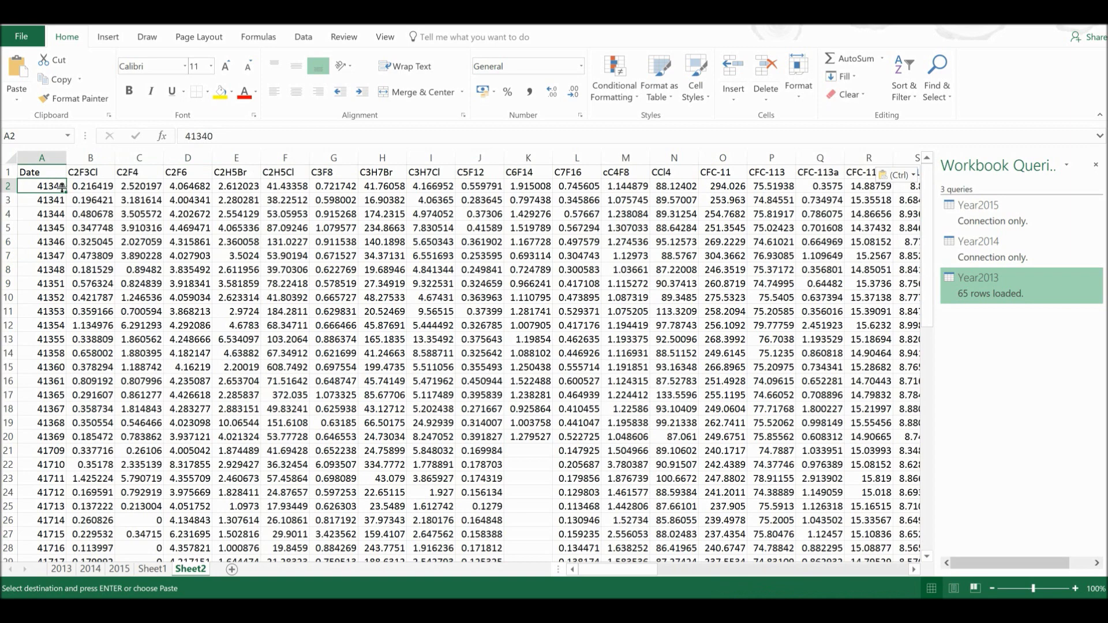
key(ctrl+shift+Down)
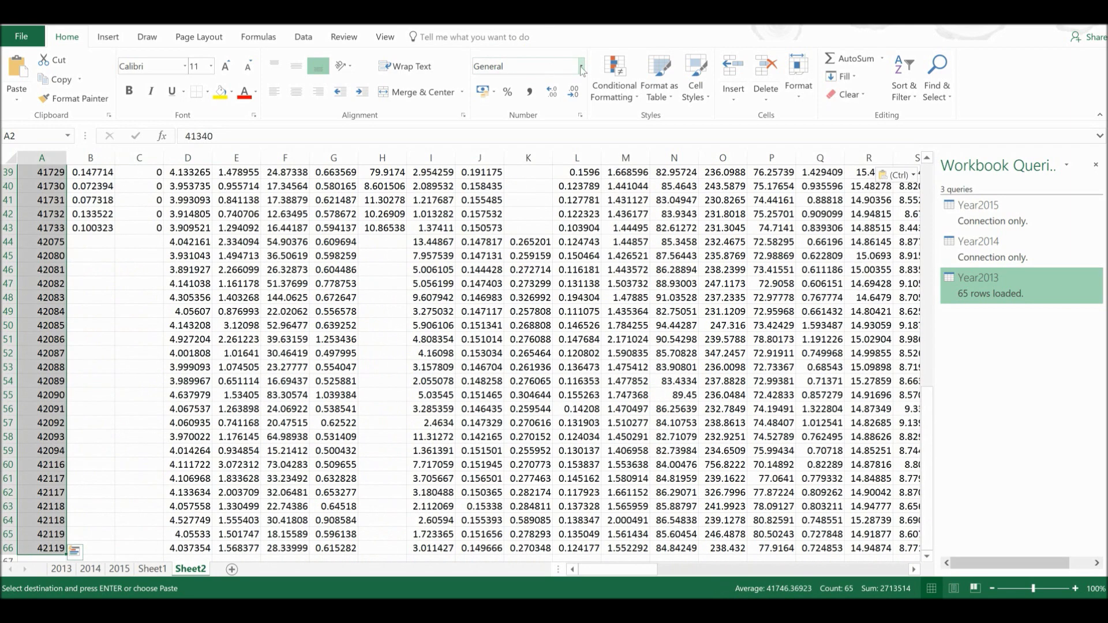
Format the selected column A values as Short Date.
click(582, 68)
click(554, 202)
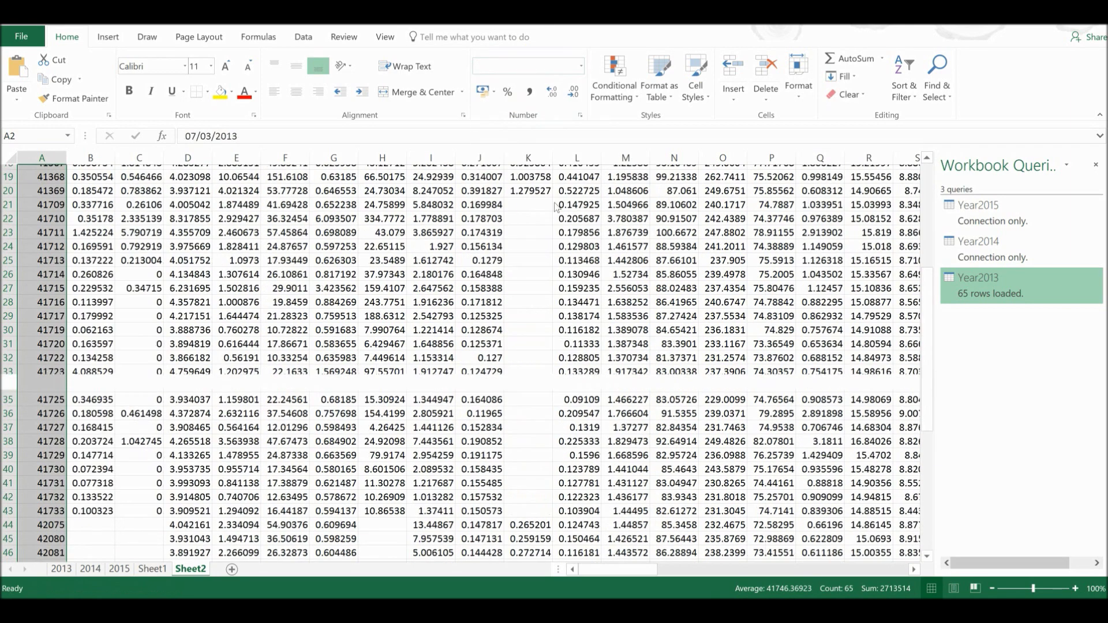
scroll(231, 289, up, 6)
click(93, 312)
scroll(68, 345, down, 2)
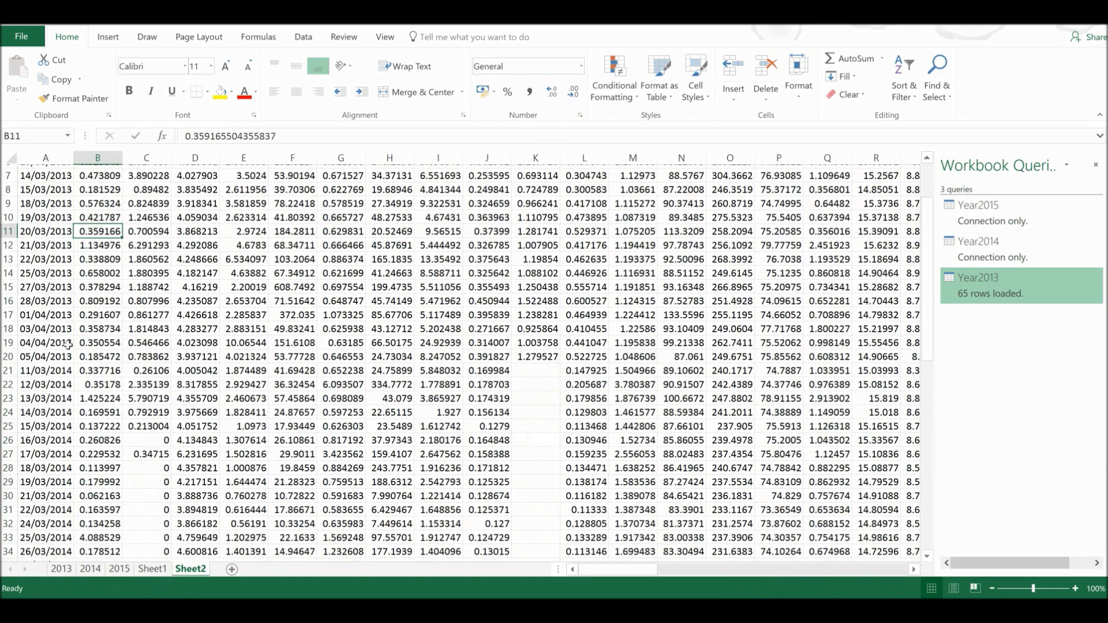
Insert blank rows at rows 21 and 45 before the 2014 and 2015 data.
click(8, 370)
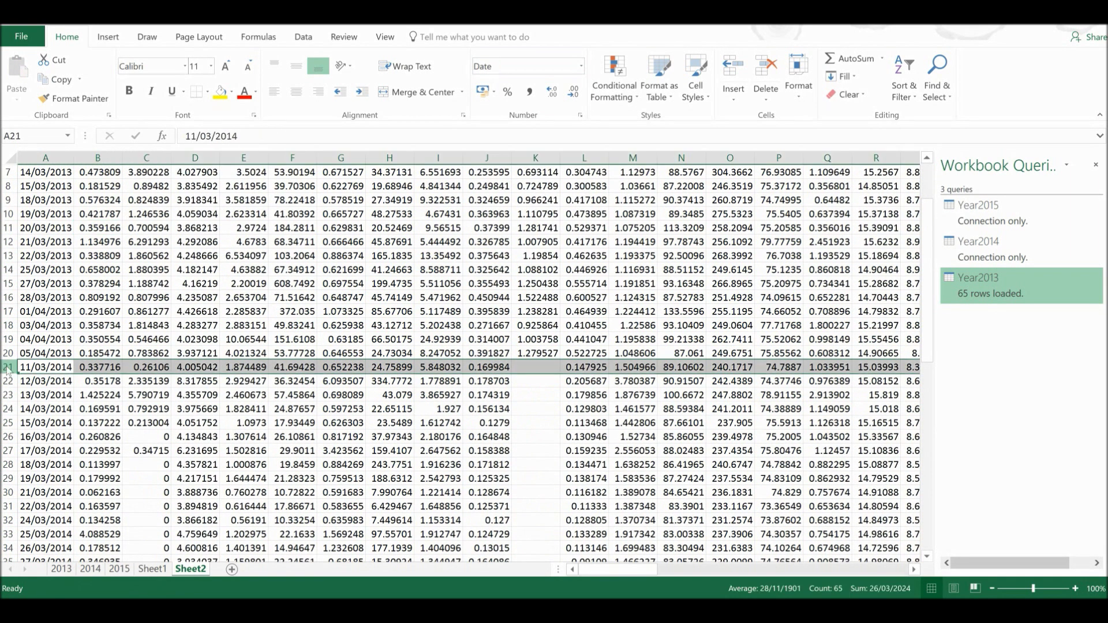
right_click(8, 369)
click(74, 467)
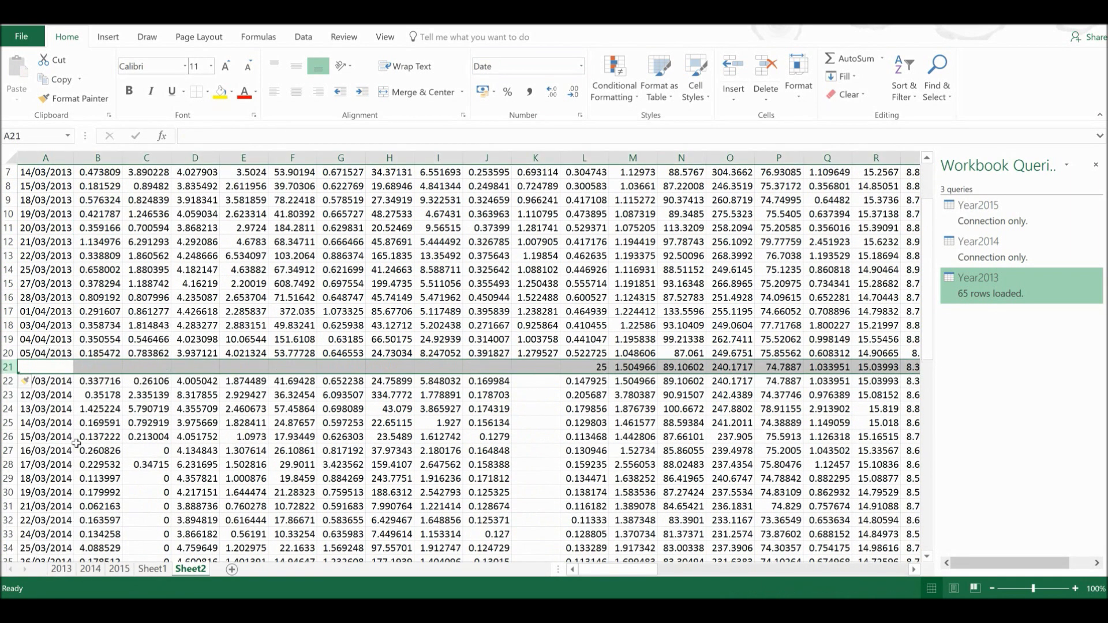
click(45, 423)
scroll(18, 416, down, 7)
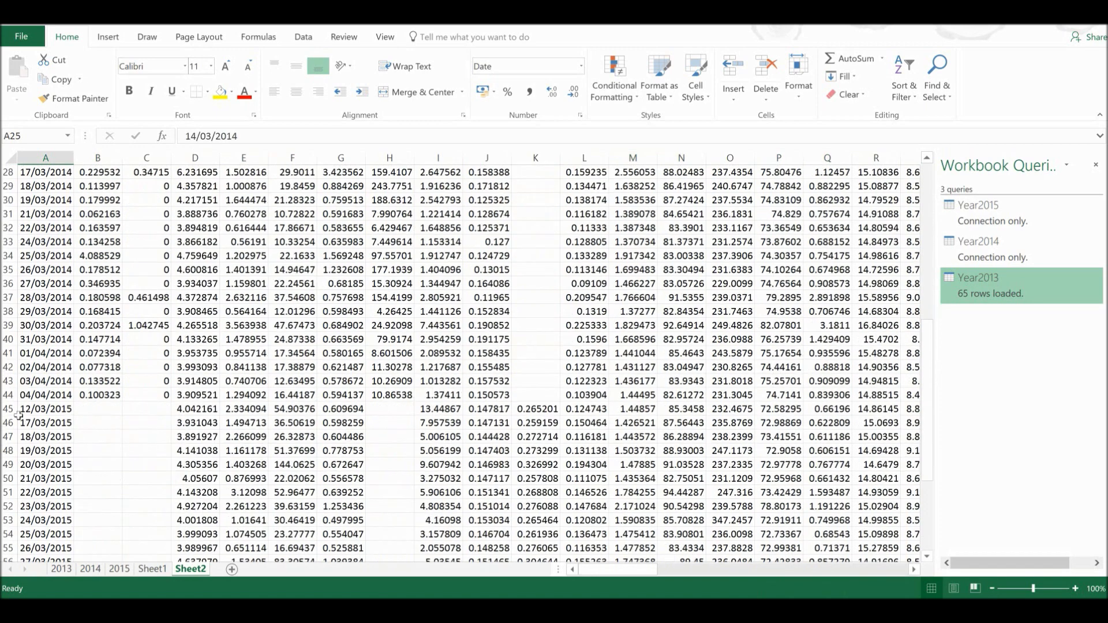
click(10, 409)
right_click(10, 410)
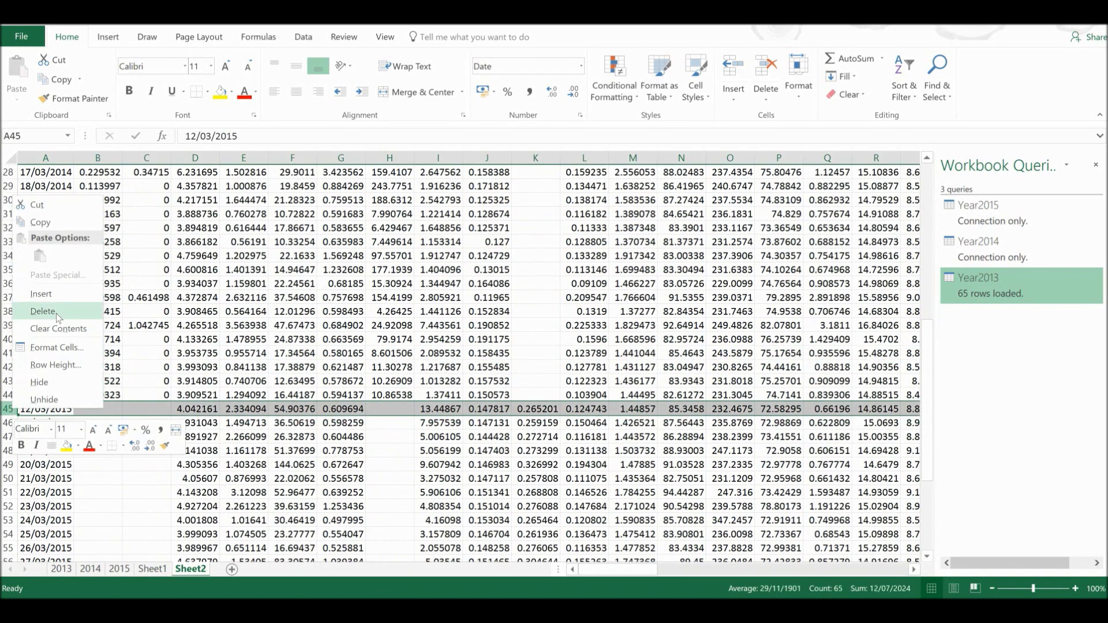
click(41, 294)
click(293, 325)
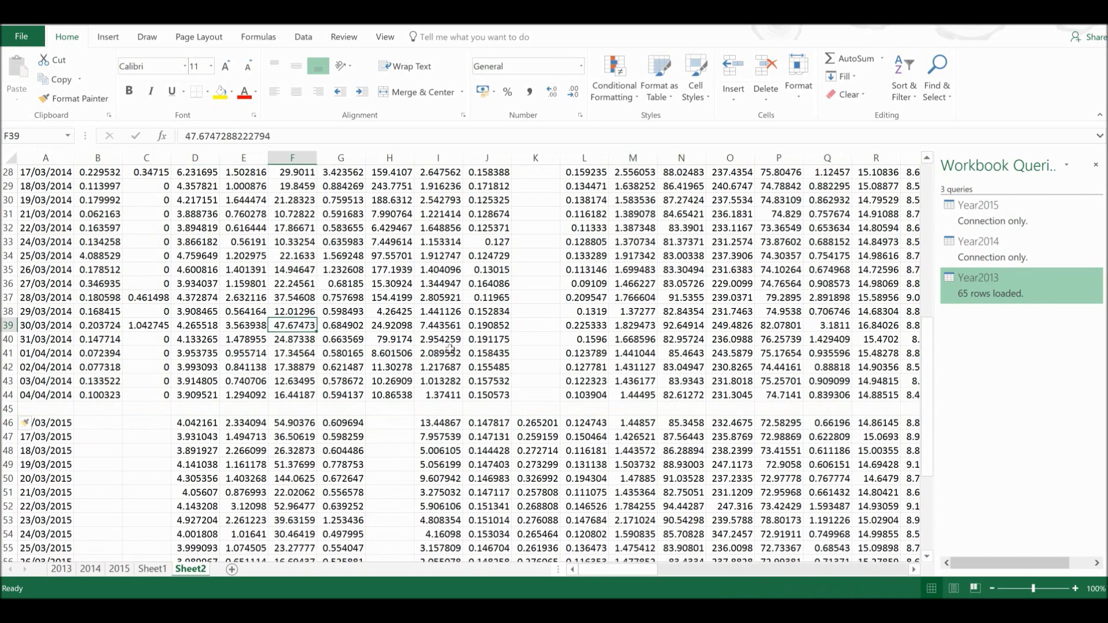
scroll(450, 349, up, 9)
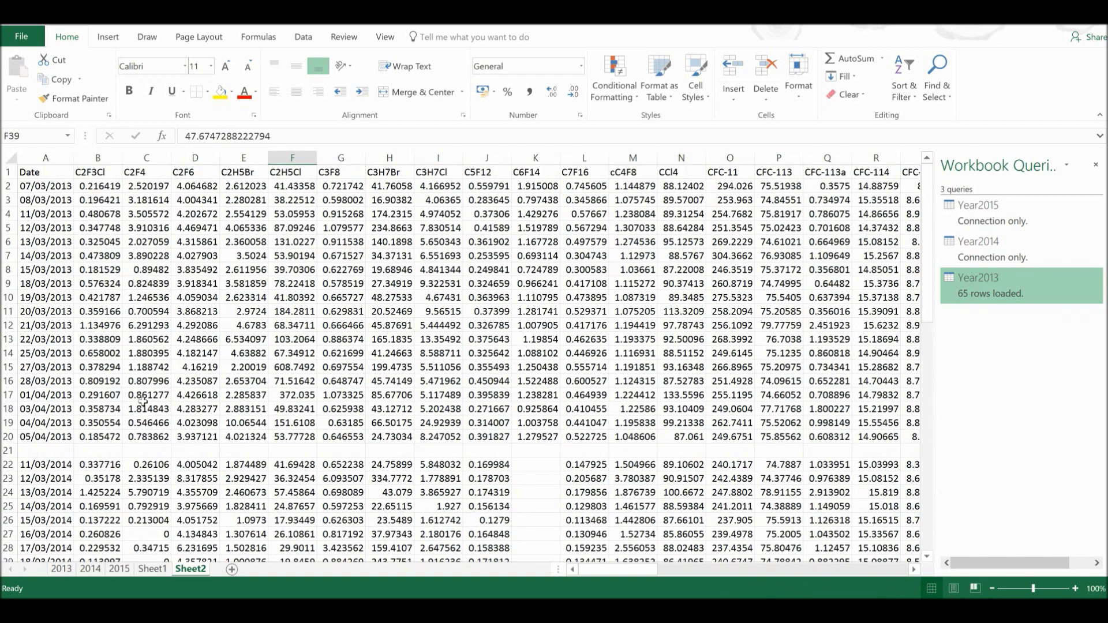
click(405, 302)
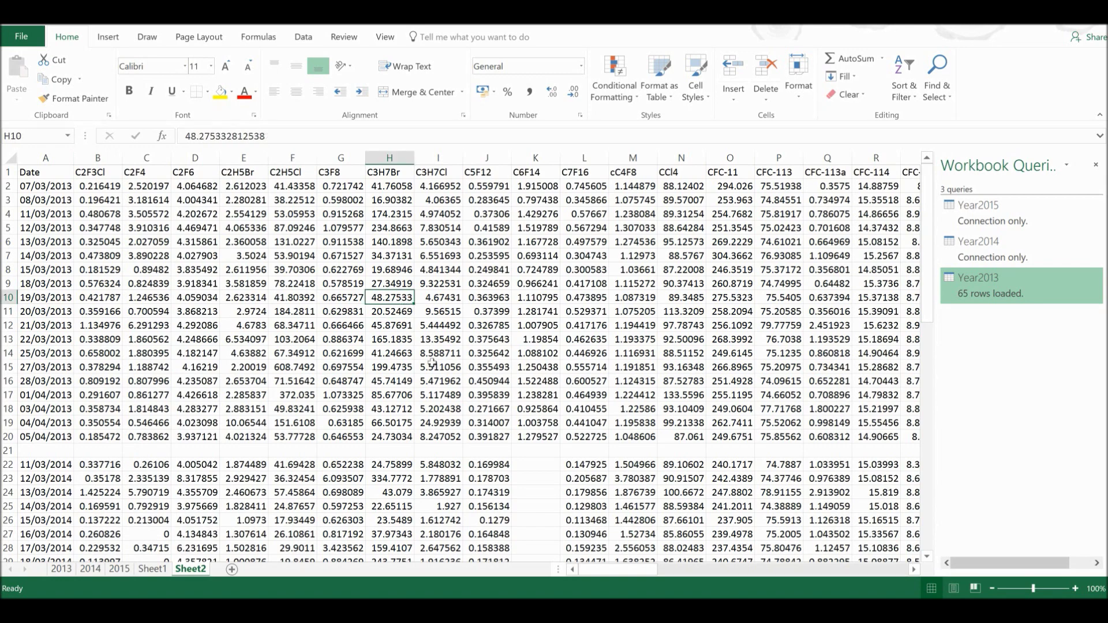